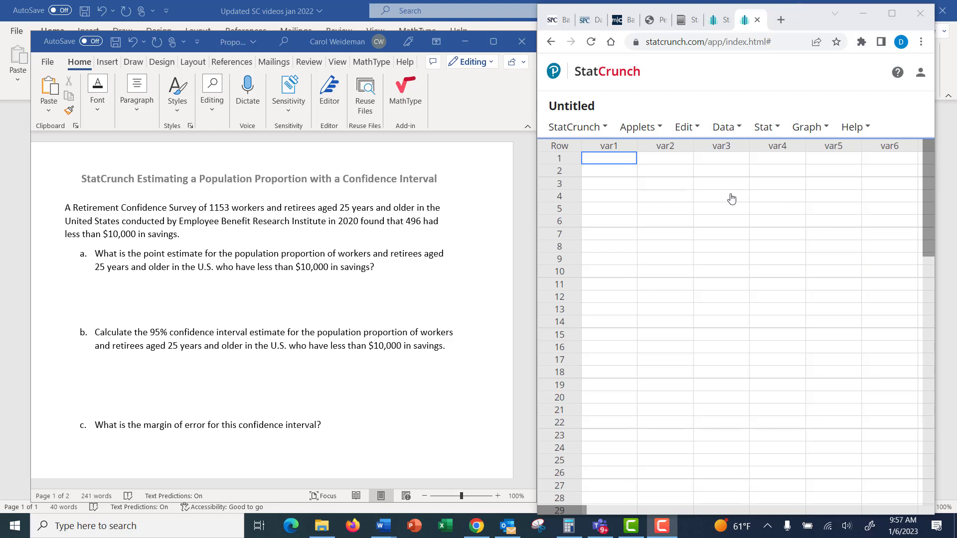
- Open Calculator, move it clear of the question text, and compute the point estimate 496 ÷ 1153
click(568, 526)
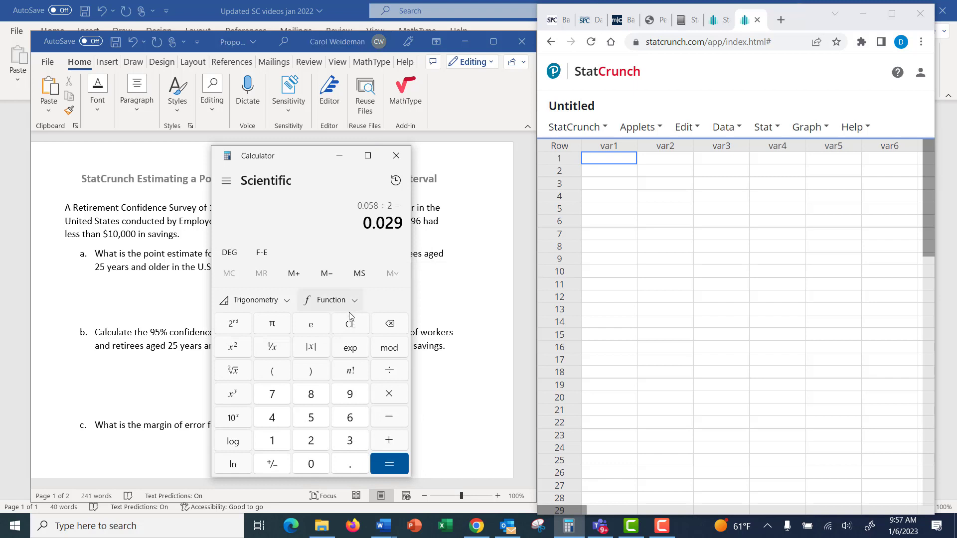
click(350, 324)
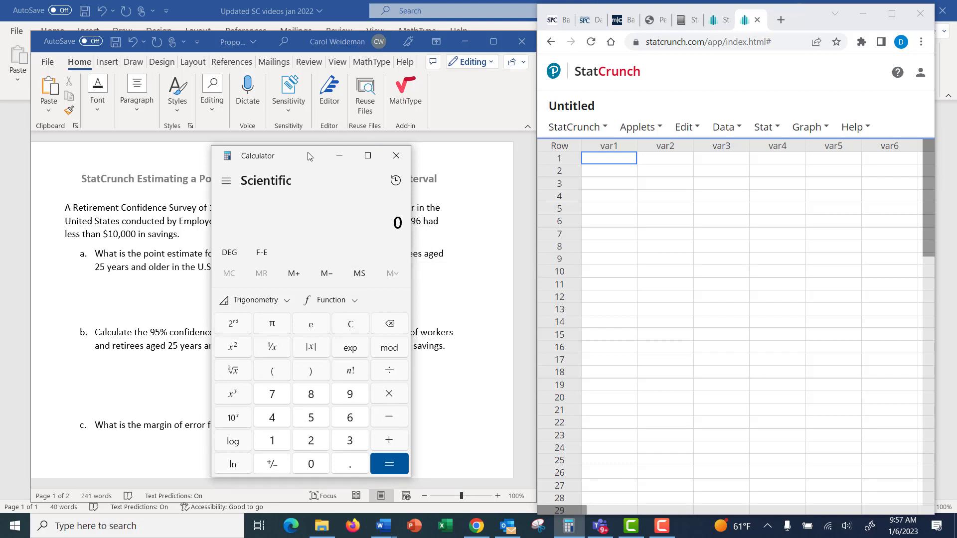
drag(308, 156, 581, 147)
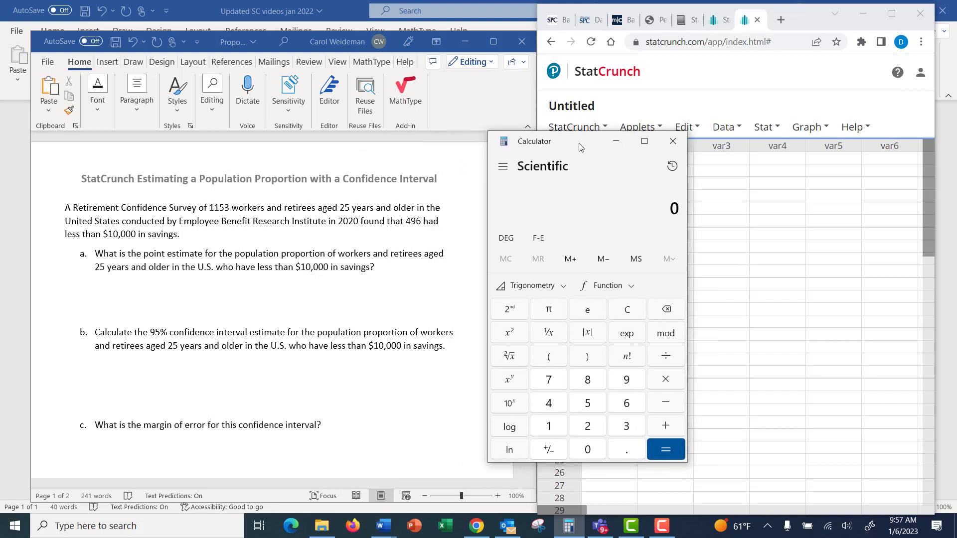
text(4)
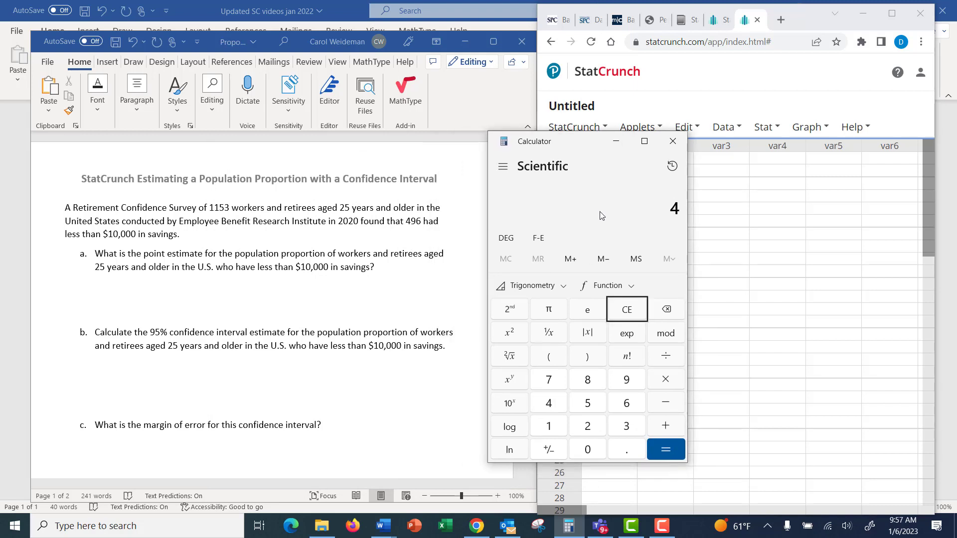
text(96/1153)
click(656, 444)
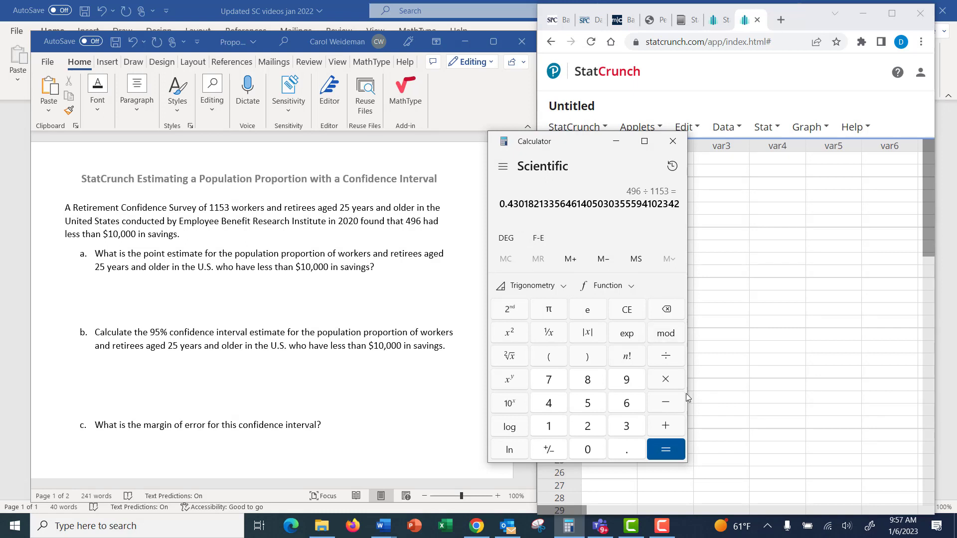
- Multiply the calculated proportion by 100 to express it as a percentage
click(666, 382)
key(1)
key(0)
key(0)
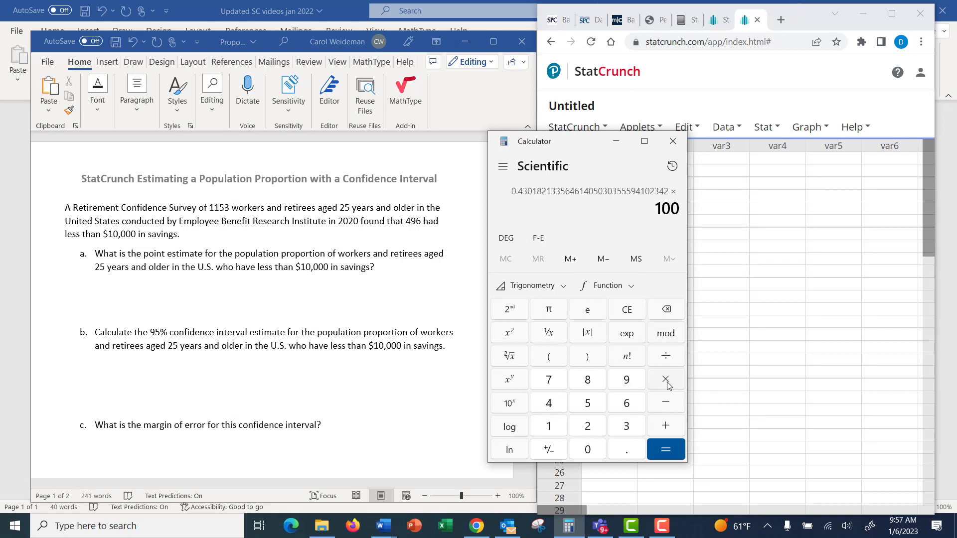
key(Return)
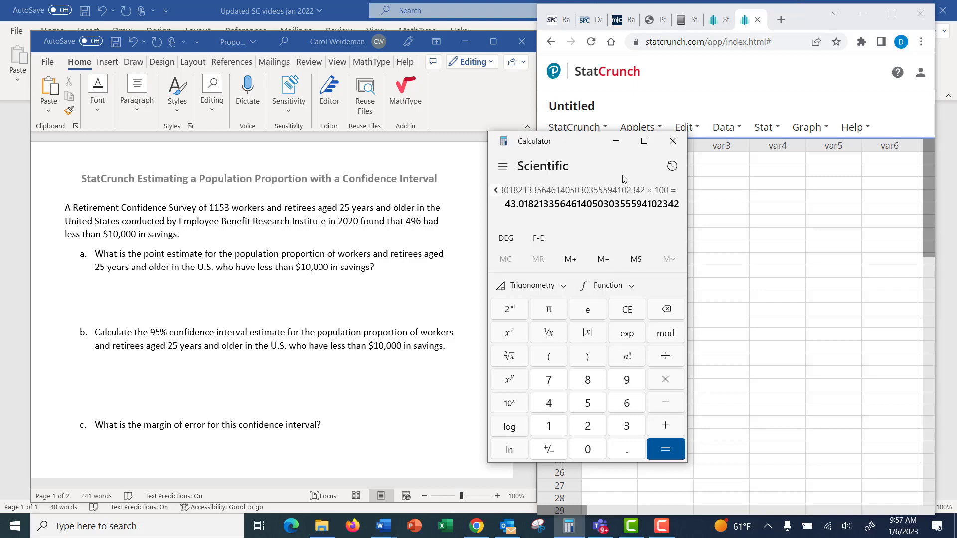
- Switch to StatCrunch and start a one-sample proportion analysis based on summary data
click(604, 130)
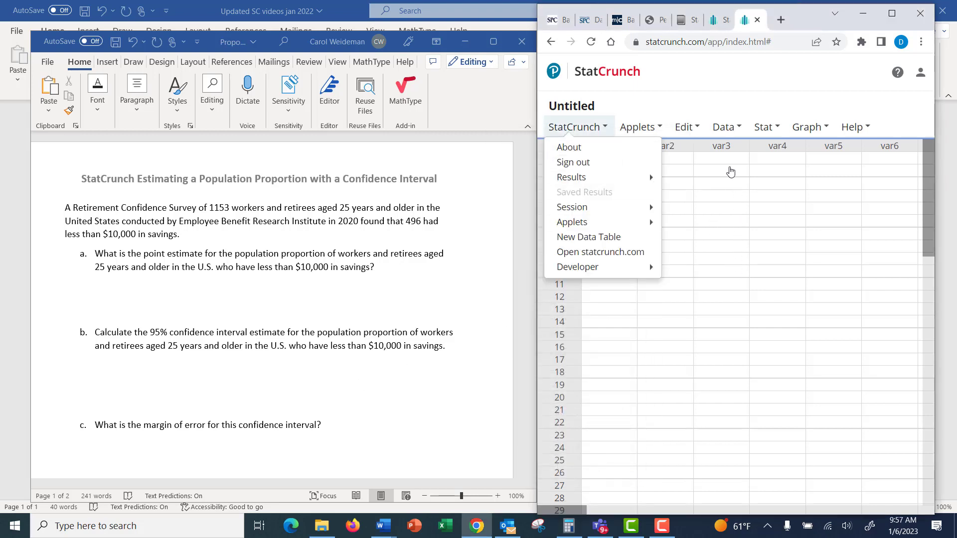
click(769, 139)
click(769, 138)
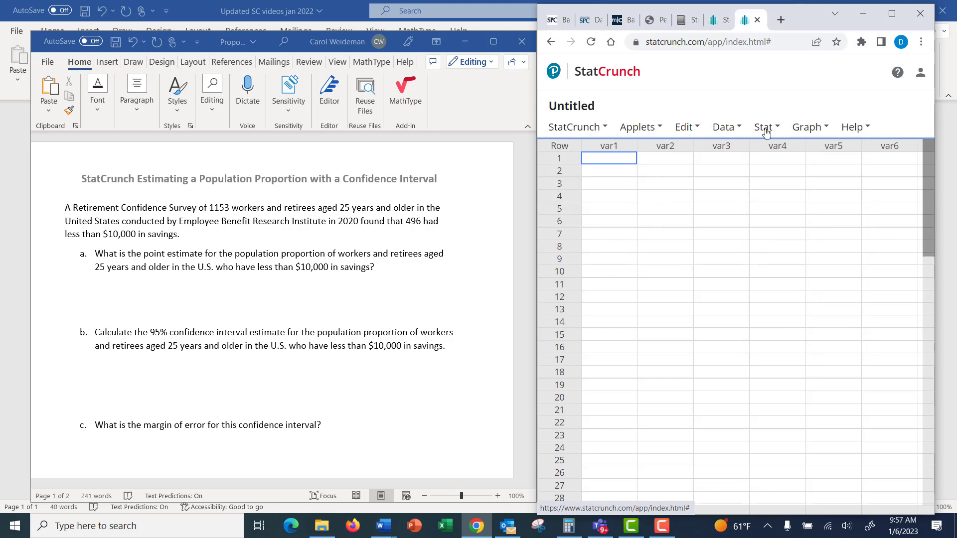
click(765, 128)
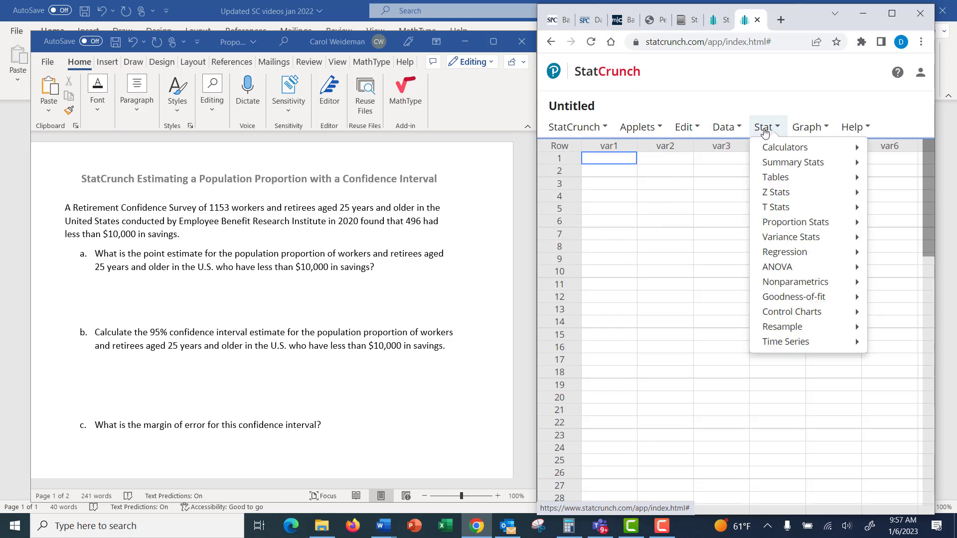
mouse_move(770, 222)
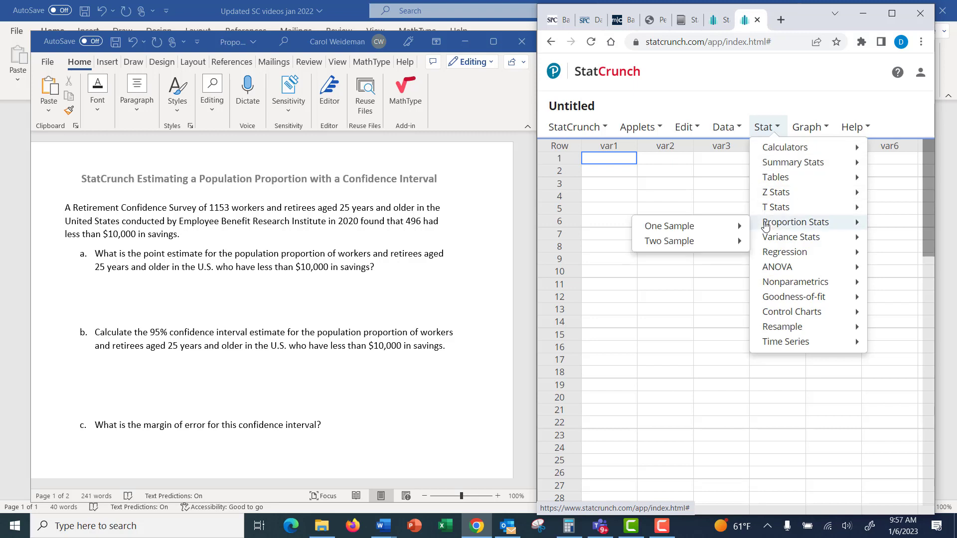
mouse_move(713, 227)
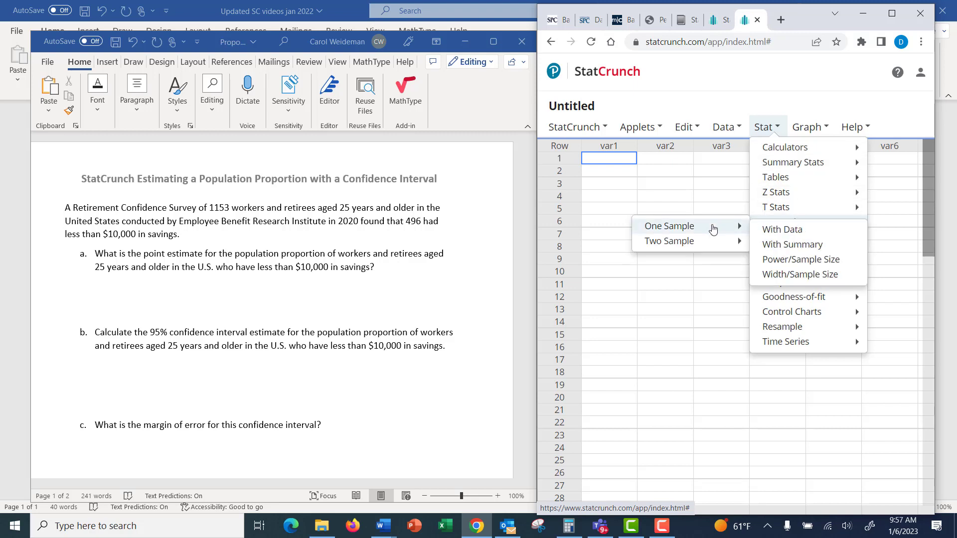
click(770, 249)
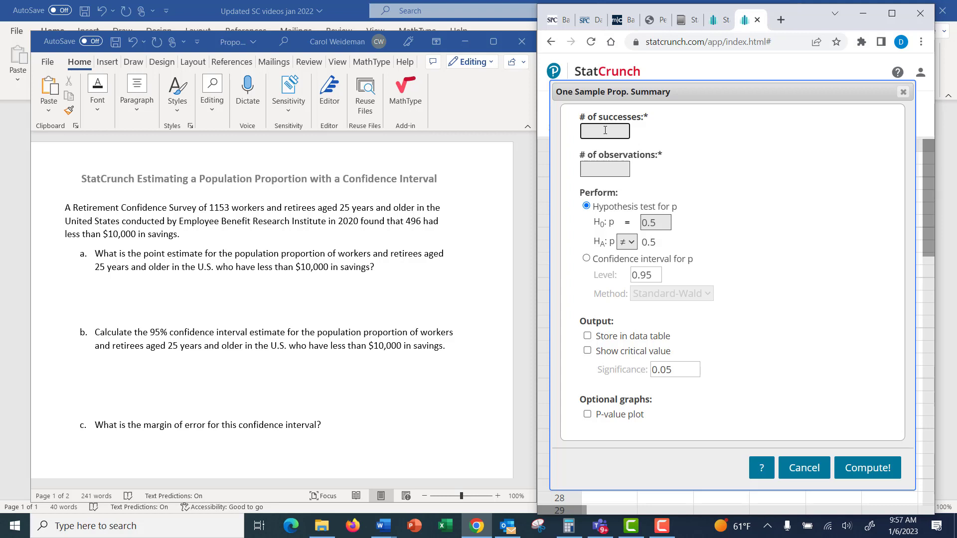
- Compute the 0.95-level Standard-Wald confidence interval for p with 496 successes and 1153 observations
text(496)
click(595, 171)
text(11)
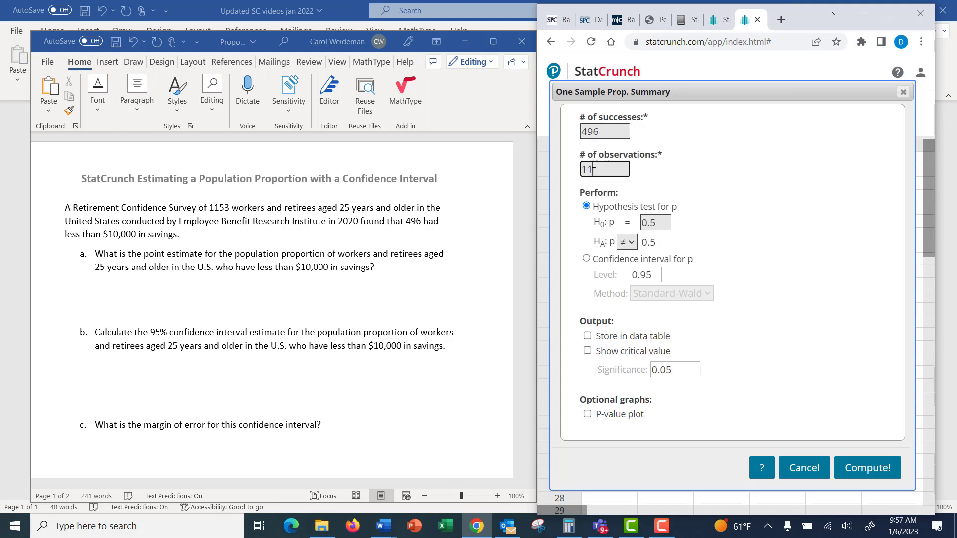
text(53)
click(586, 258)
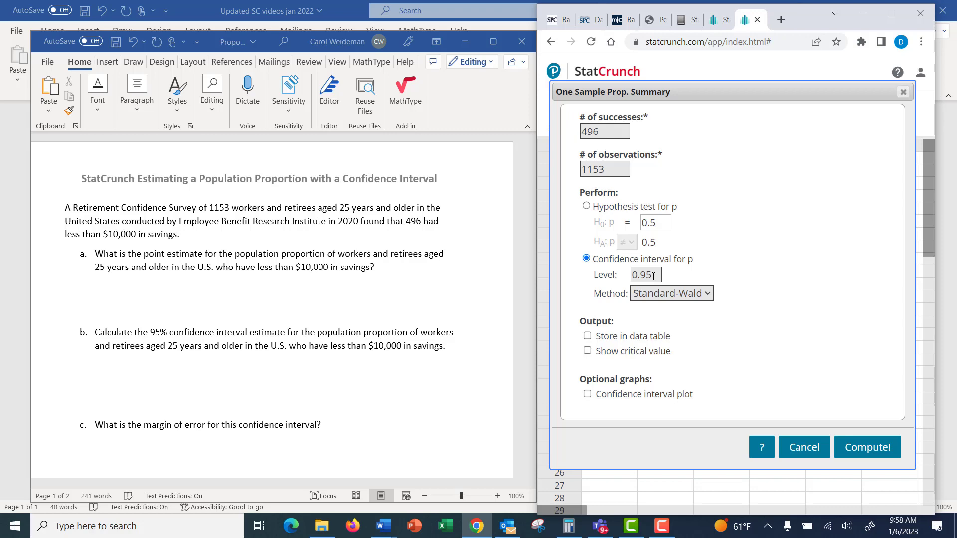
click(875, 448)
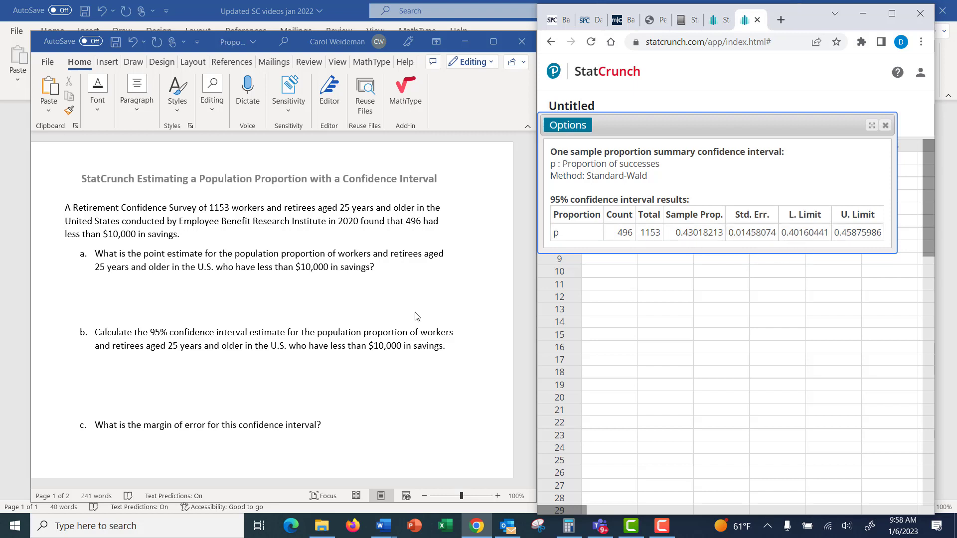
- Switch to the Word document and write the interval (0.402, 0.459) in the blank space under question a
click(103, 294)
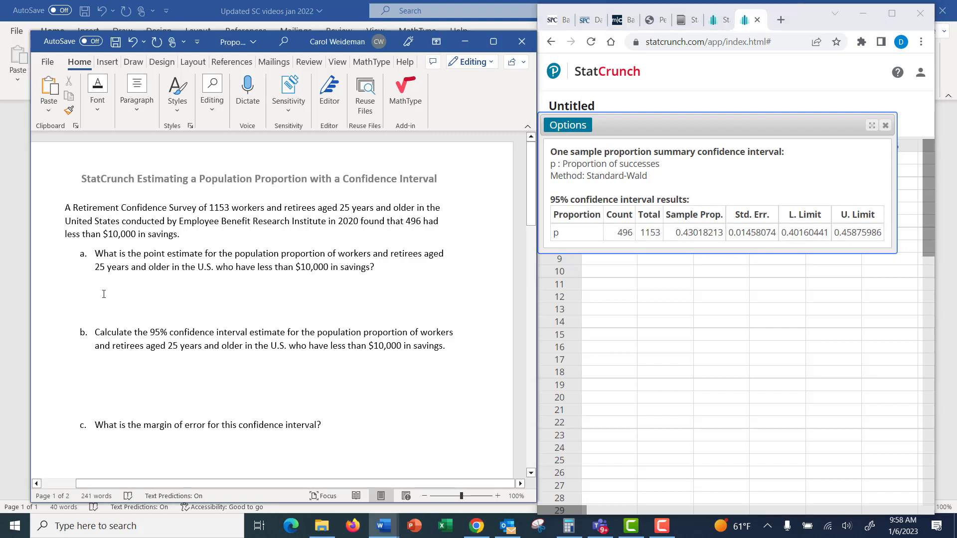
text(()
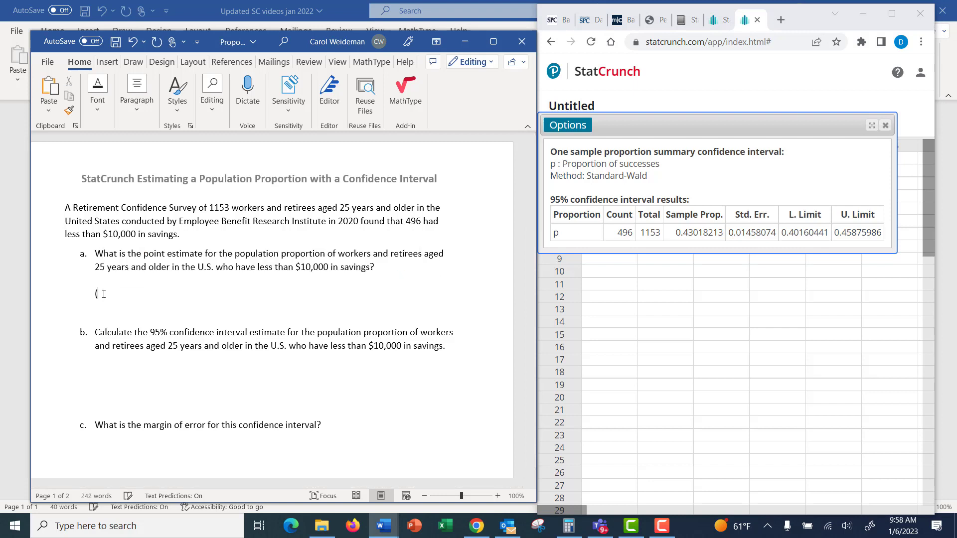
text(0)
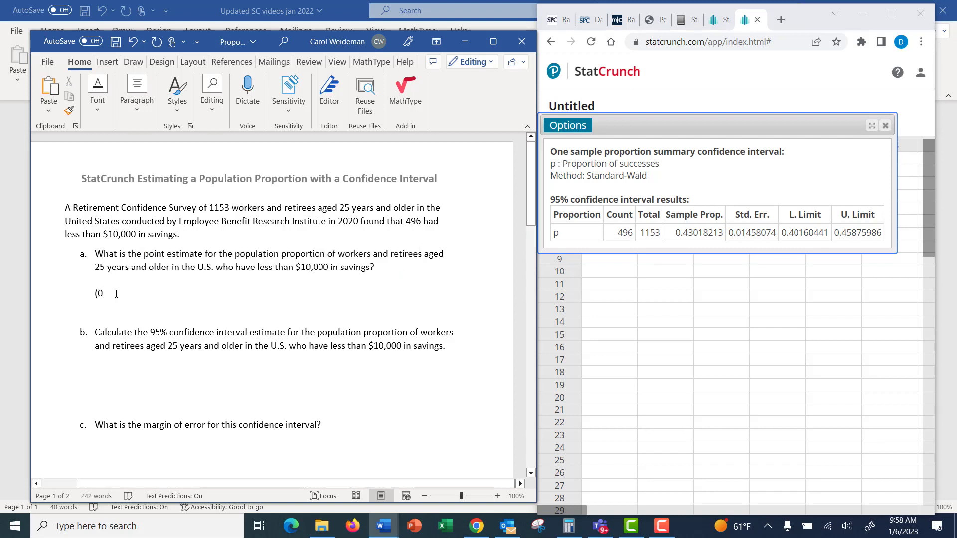
text(.5)
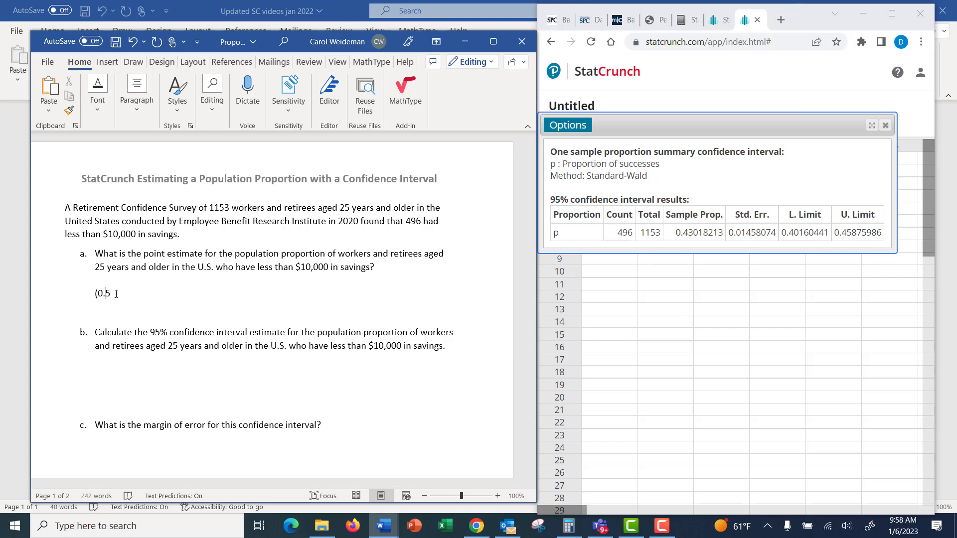
key(BackSpace)
text(402, 0.459))
- Move the interval (0.402, 0.459) from under question a to the blank space under question b
drag(151, 294, 84, 299)
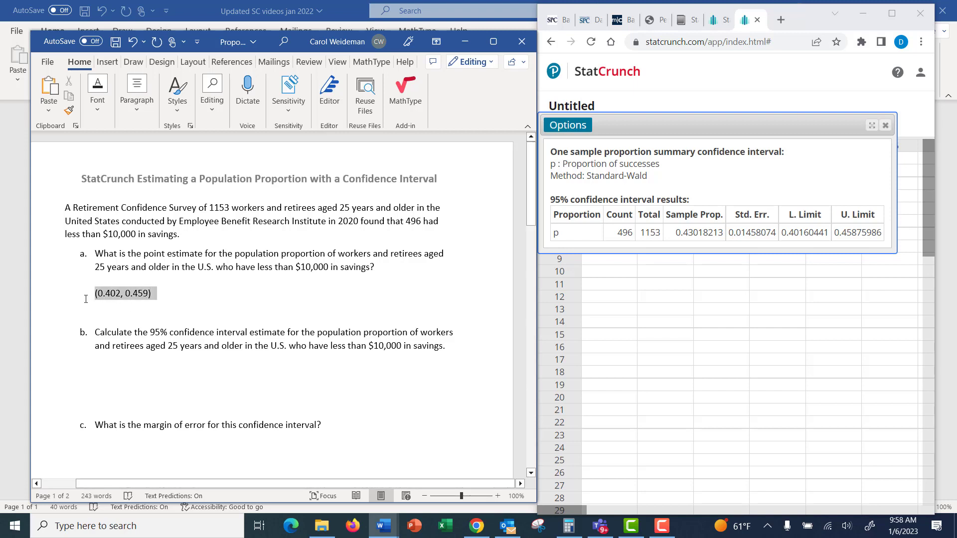
key(ctrl+x)
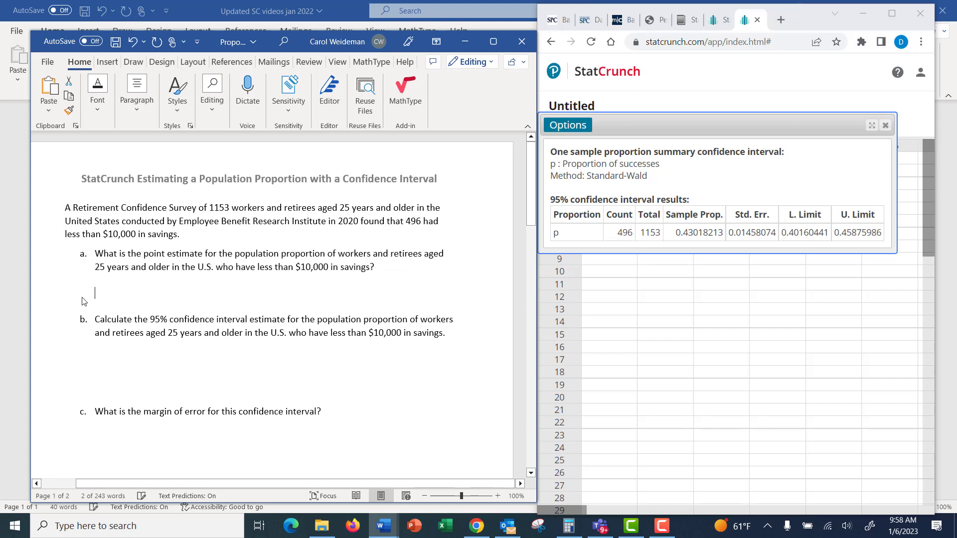
click(99, 367)
key(ctrl+v)
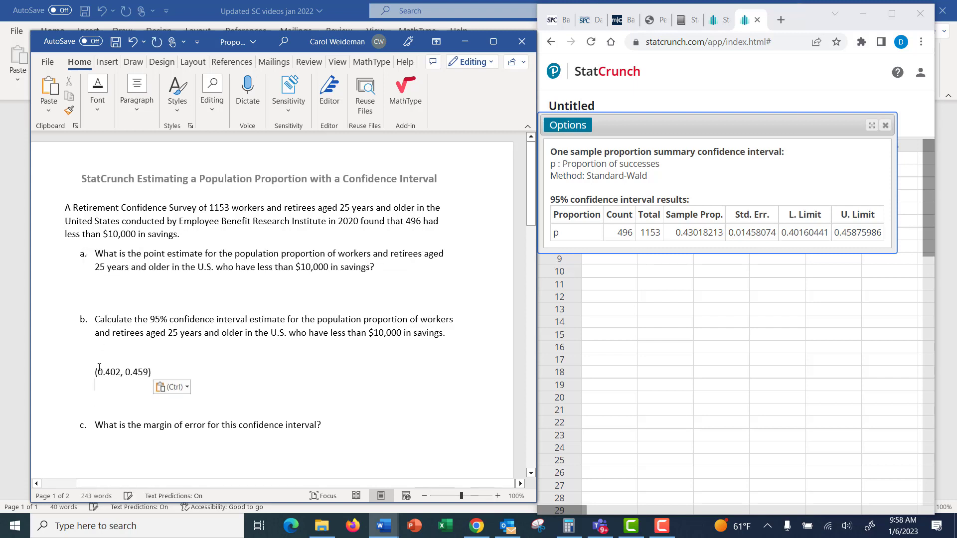
- Switch to Calculator and compute the margin of error by subtracting 0.402 from 0.459 and dividing the difference by 2
scroll(160, 357, down, 3)
scroll(160, 357, down, 1)
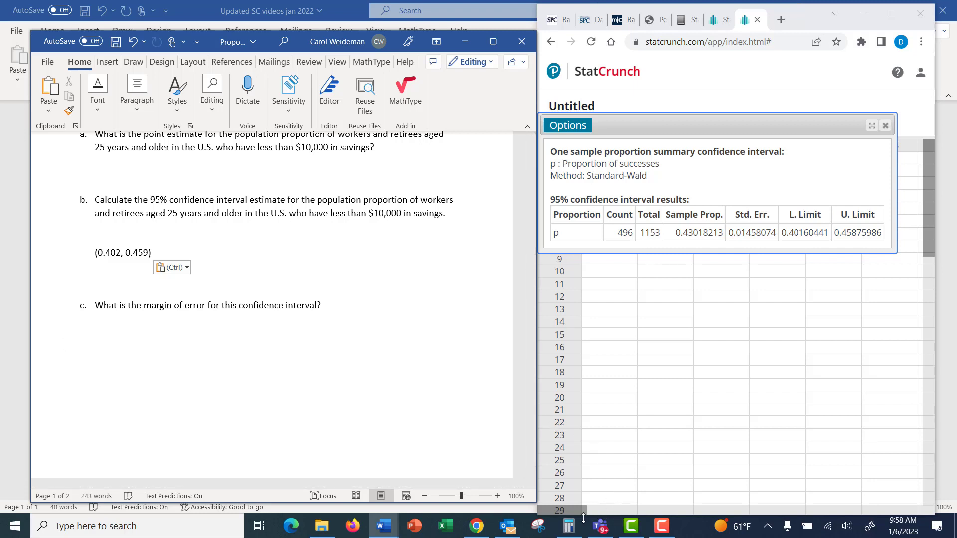
click(569, 526)
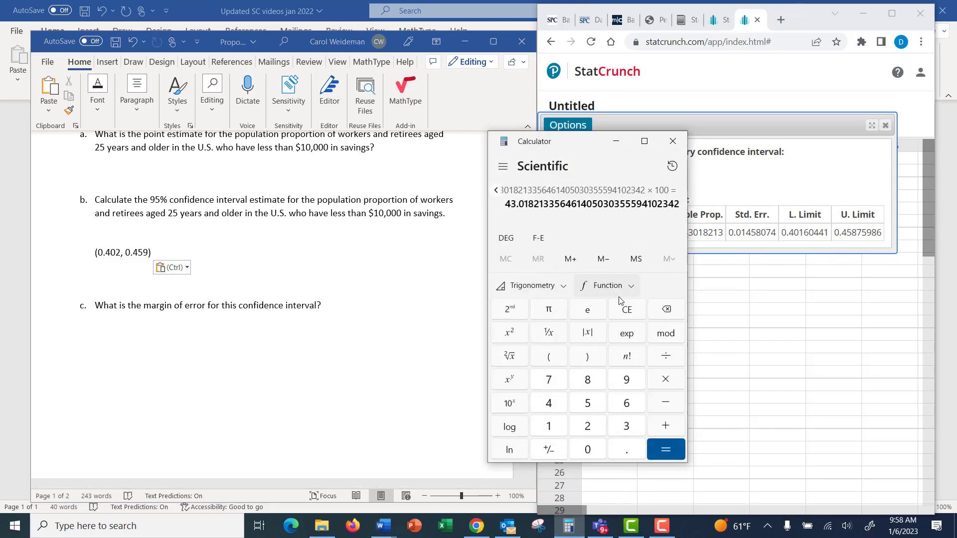
click(625, 310)
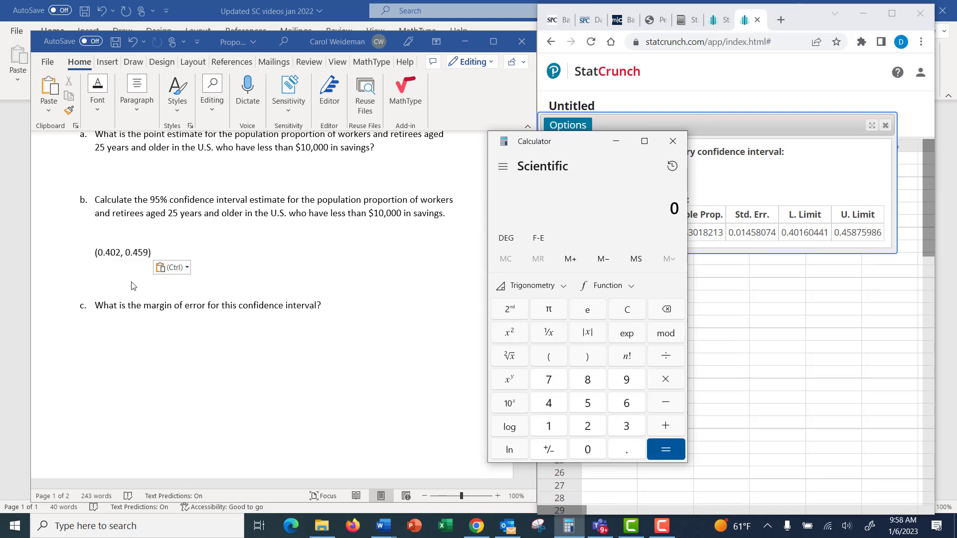
text(0.459)
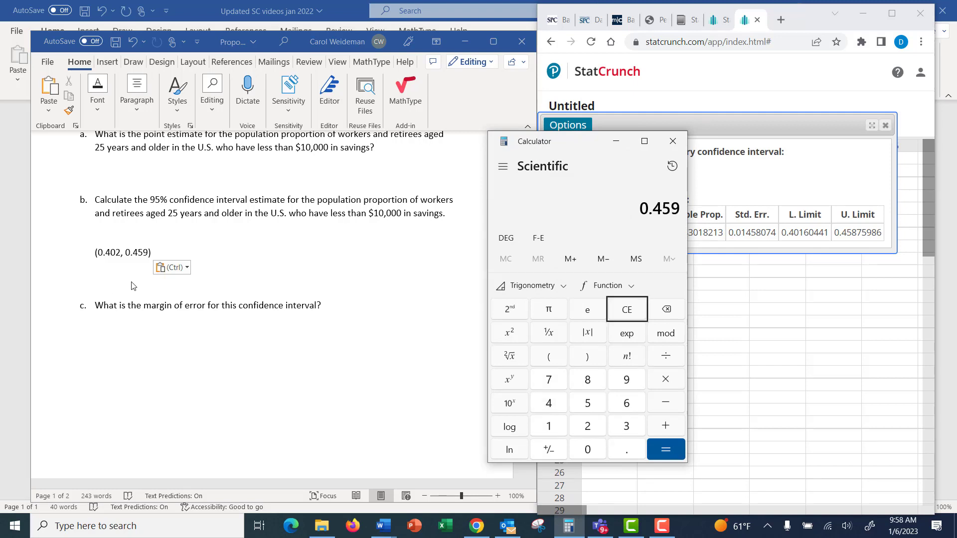
key(minus)
text(0.402)
key(Return)
key(slash)
text(2)
key(Return)
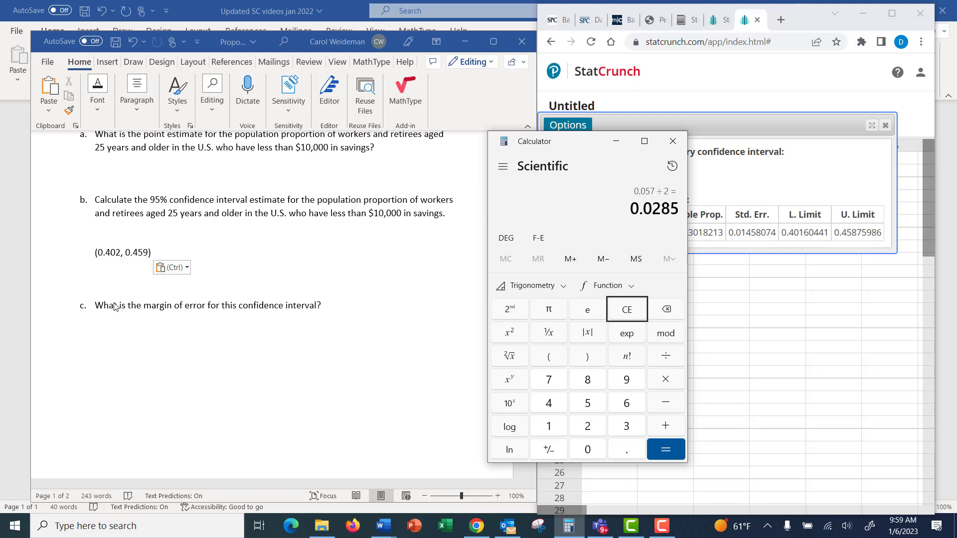
- Return to the Word document and write the label ME below question c
click(132, 340)
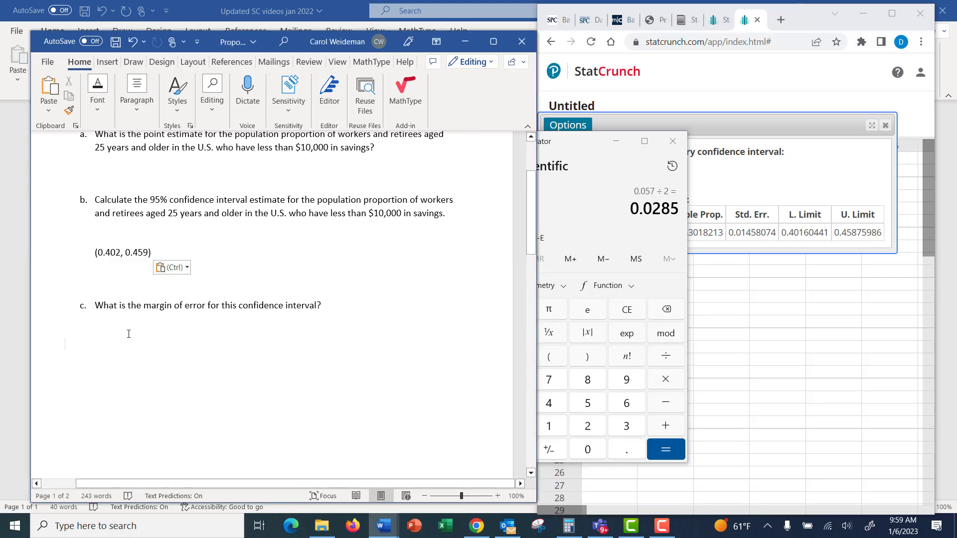
text(NE)
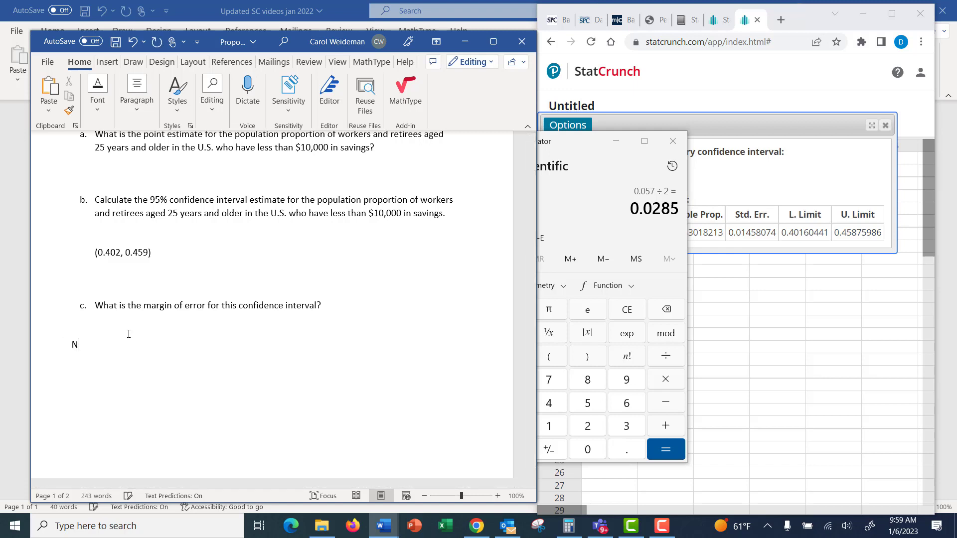
key(BackSpace)
key(BackSpace)
key(BackSpace)
text(ME)
- Enter "= 0.0295" on the blank line between question c and the ME label
click(129, 334)
text(= 0.0)
text(298)
key(BackSpace)
text(5)
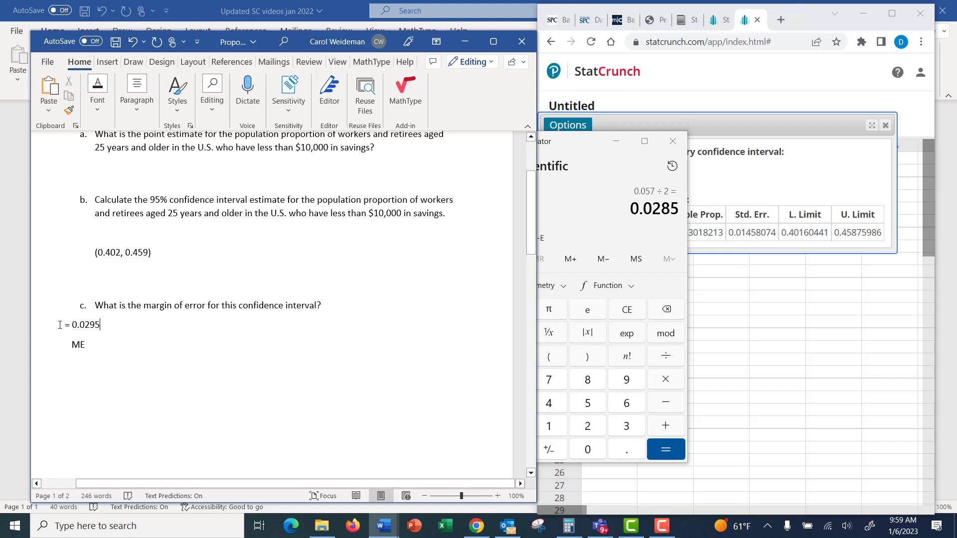
- Copy "= 0.0295" to follow the ME label, then delete the original line above it
drag(49, 329, 103, 327)
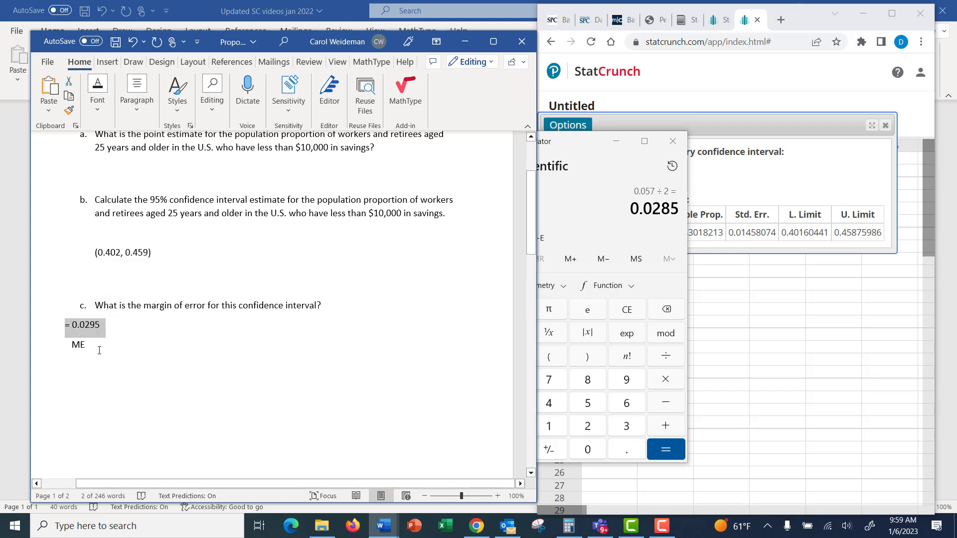
click(98, 347)
key(ctrl+v)
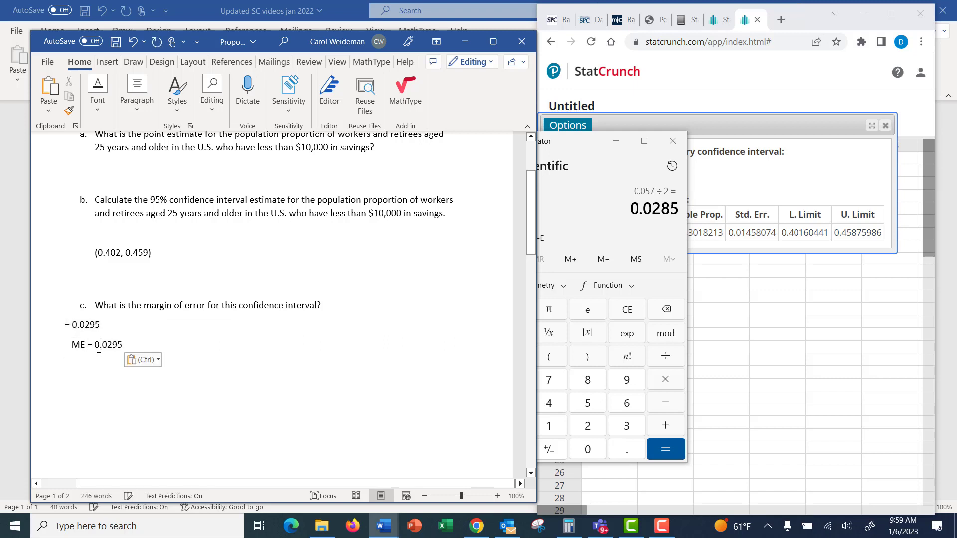
scroll(100, 353, up, 1)
drag(105, 356, 59, 358)
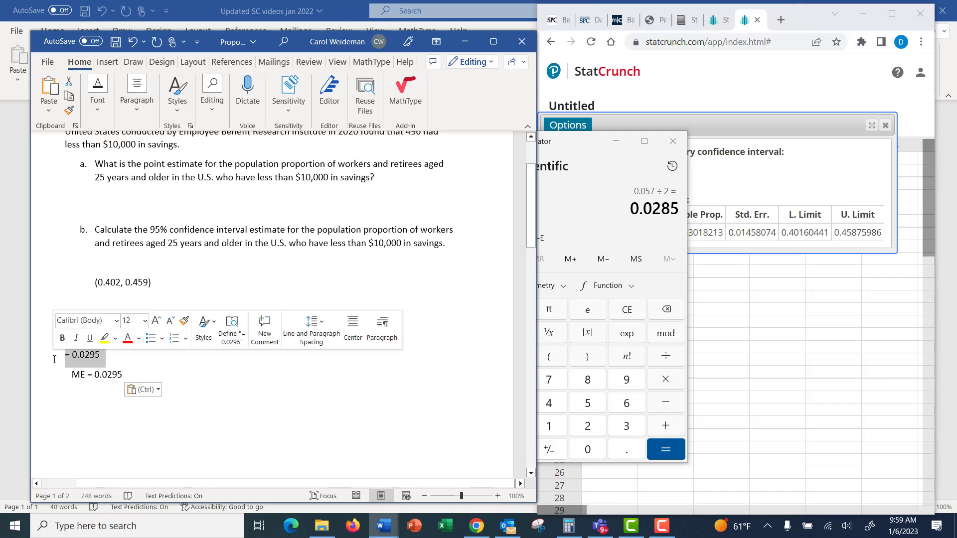
key(Delete)
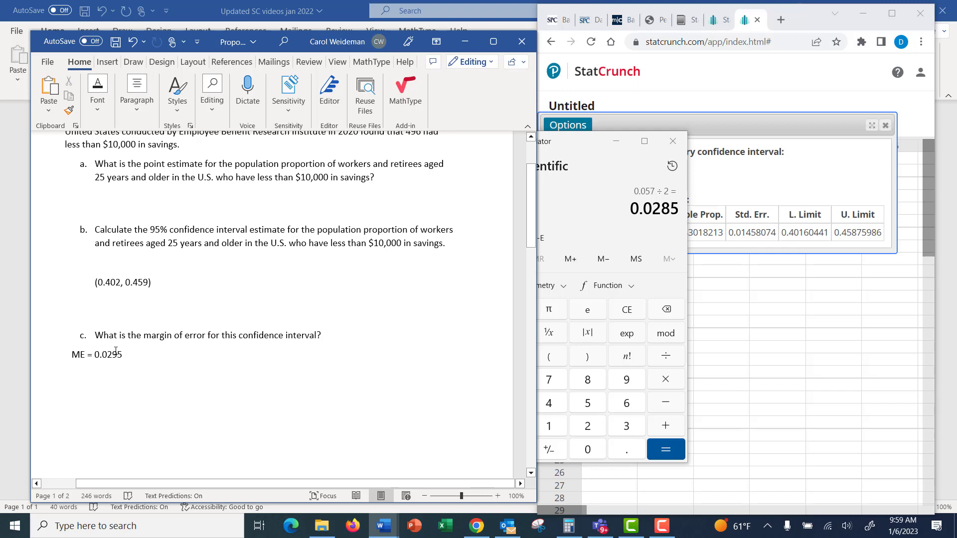
- Correct the margin of error written below question c to 0.0285
click(116, 354)
key(BackSpace)
text(8)
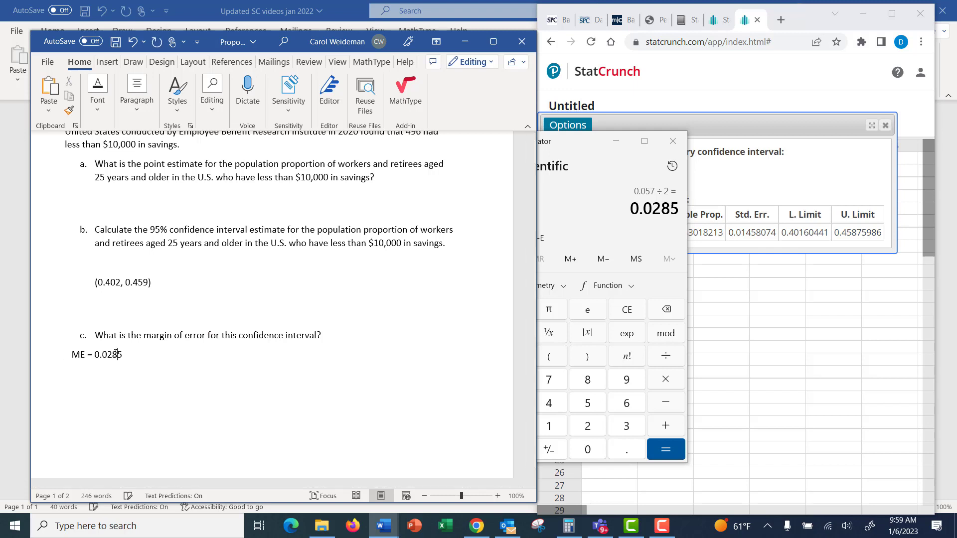
click(141, 380)
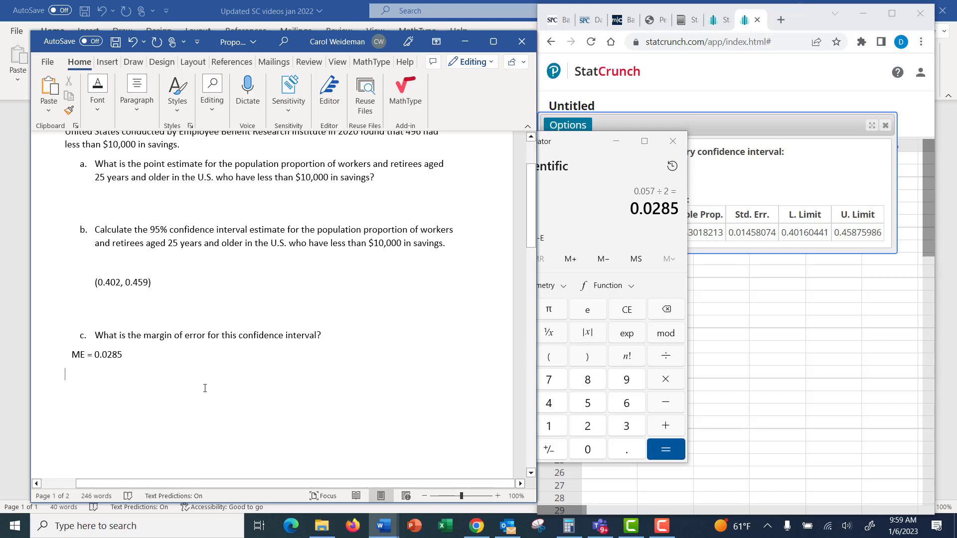
- Put Calculator away, go to the community college survey problem in Word, and open StatCrunch's confidence interval settings for editing
click(616, 141)
scroll(432, 287, down, 7)
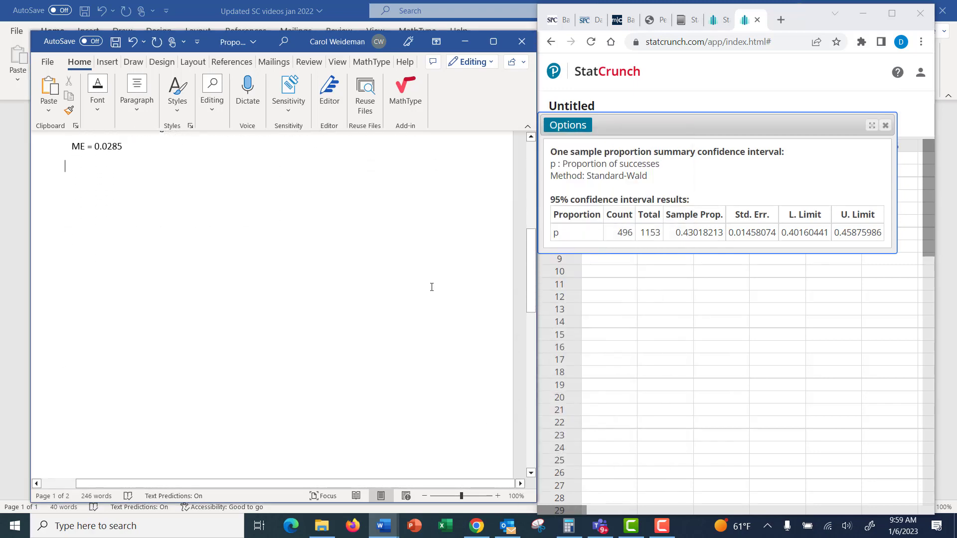
scroll(431, 287, down, 10)
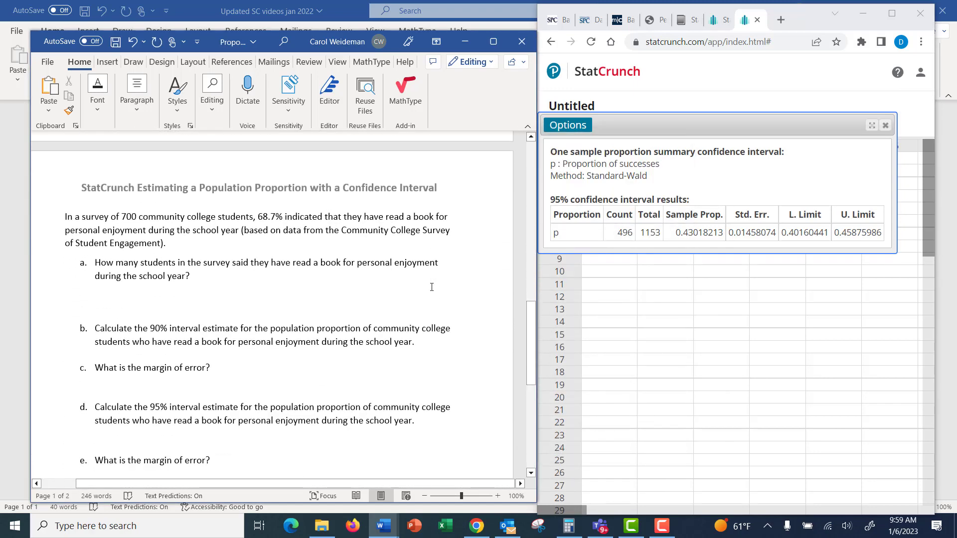
scroll(431, 287, down, 3)
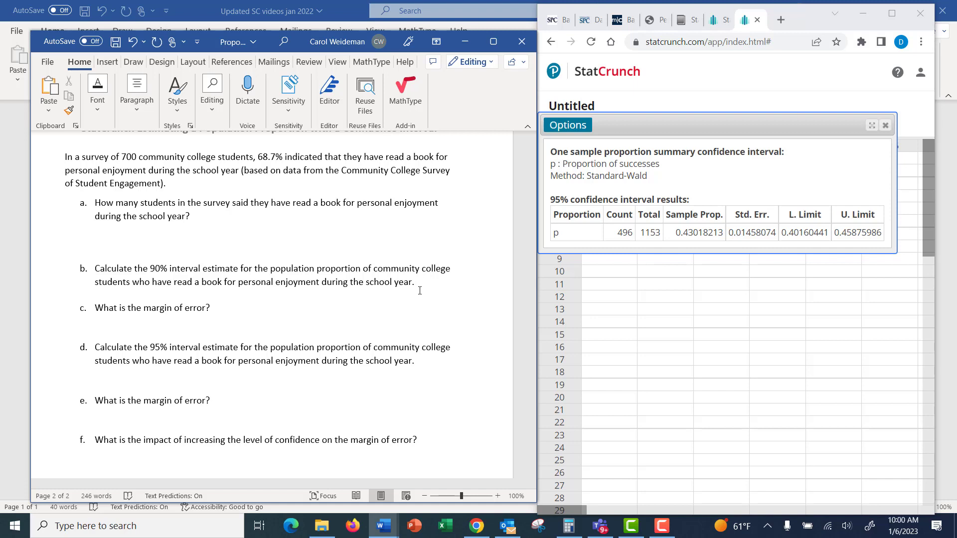
click(561, 126)
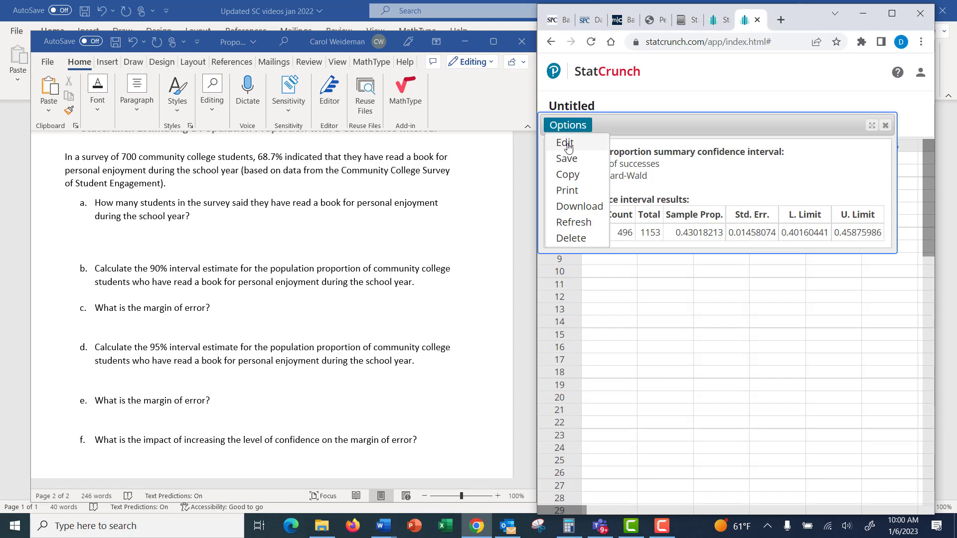
click(565, 143)
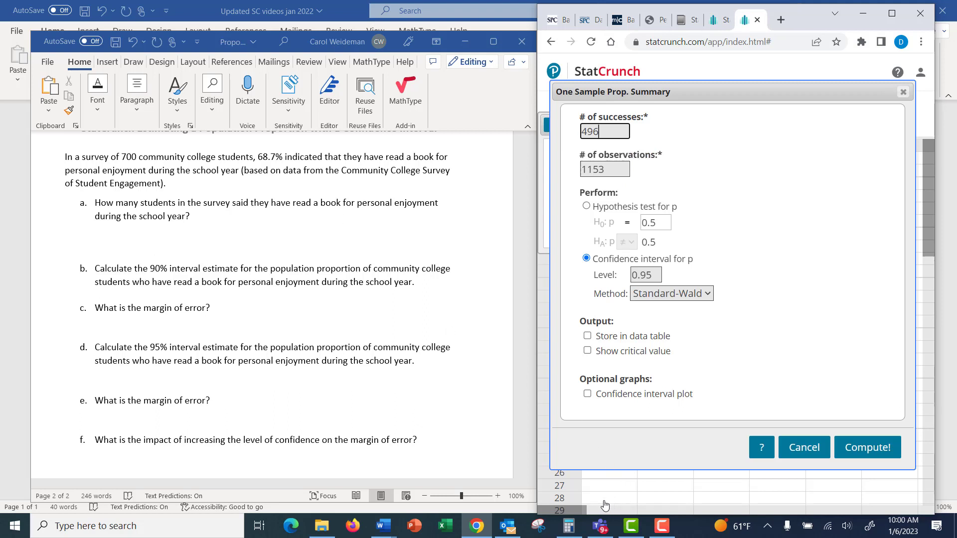
- Switch to Calculator, clear the previous result, and multiply 700 by 0.687
click(570, 526)
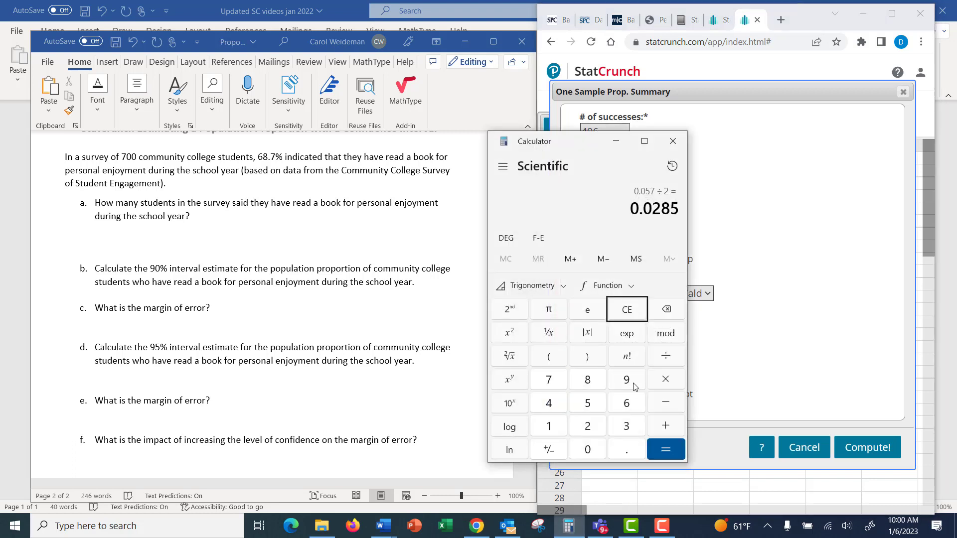
click(620, 315)
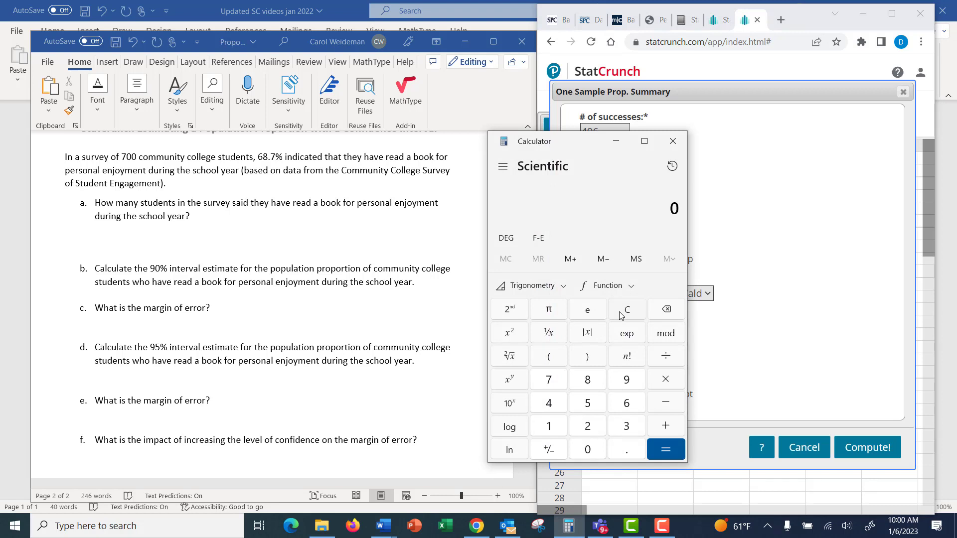
text(700)
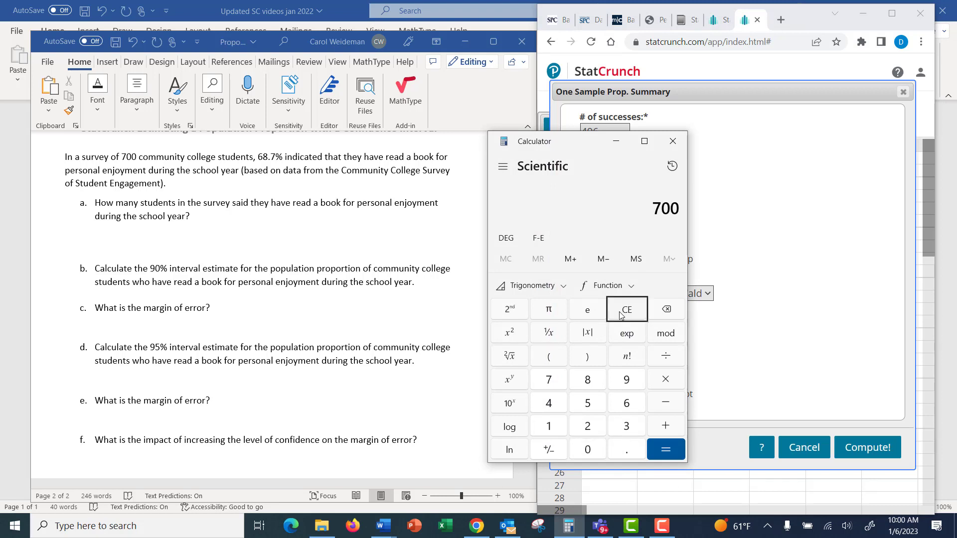
click(654, 377)
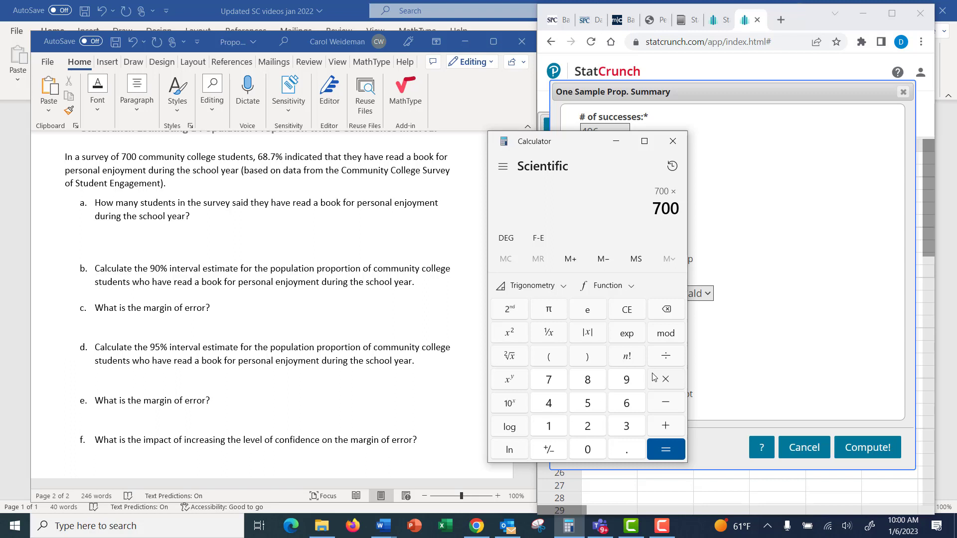
text(.687)
key(Return)
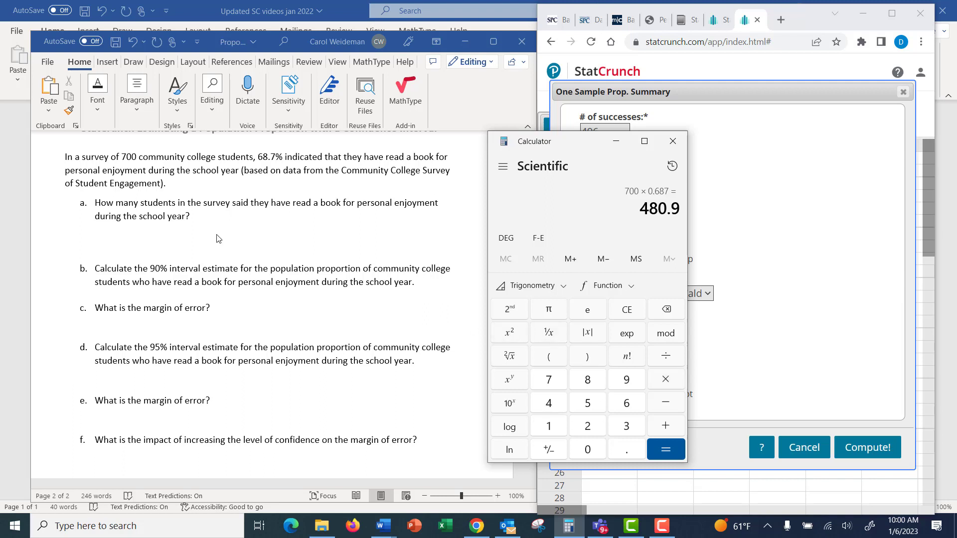
- Return to the Word document and write "481 students" below question a
click(180, 236)
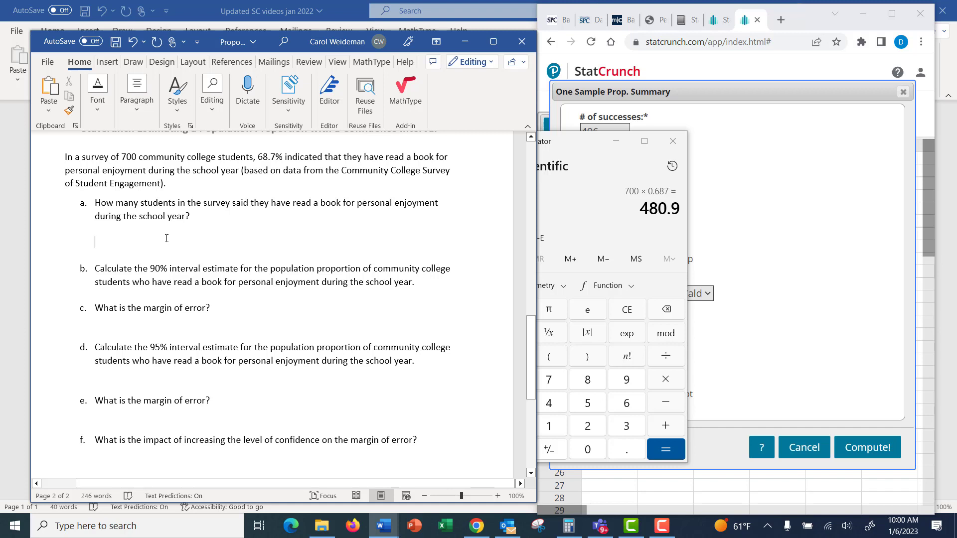
text(481 )
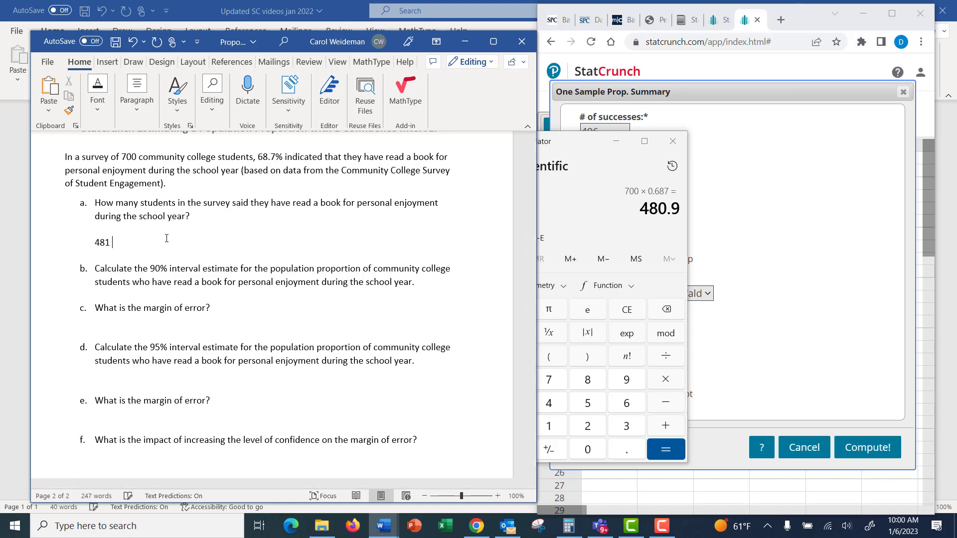
text(styde===)
key(BackSpace)
key(BackSpace)
key(BackSpace)
key(BackSpace)
key(BackSpace)
key(BackSpace)
text(udents)
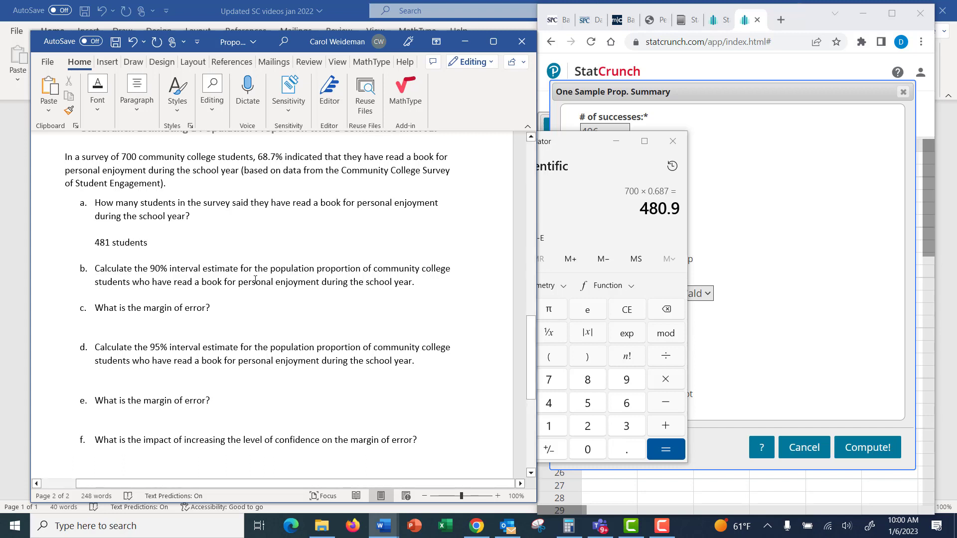
- Put Calculator away and set the StatCrunch proportion summary to 481 successes and 700 observations
click(613, 143)
click(604, 130)
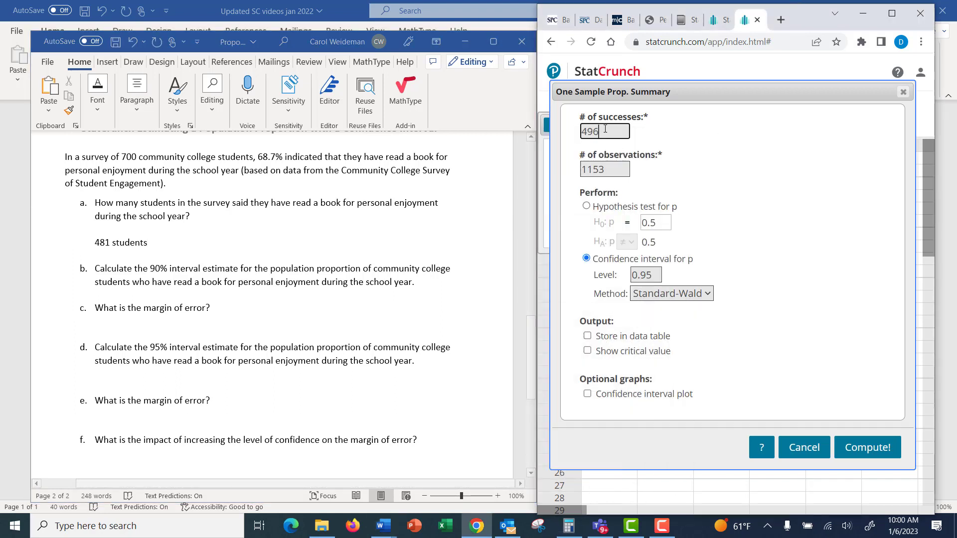
key(BackSpace)
key(BackSpace)
key(BackSpace)
text(481)
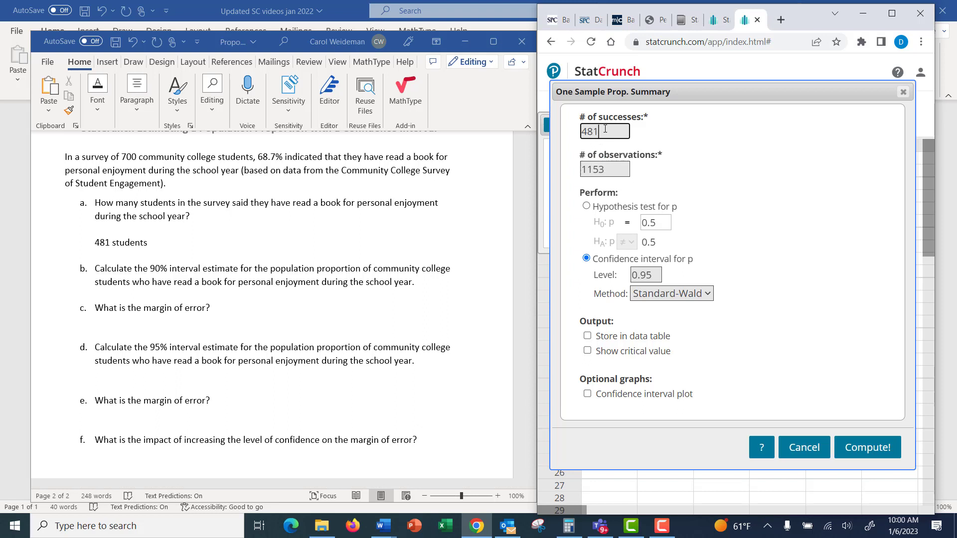
drag(593, 169, 561, 169)
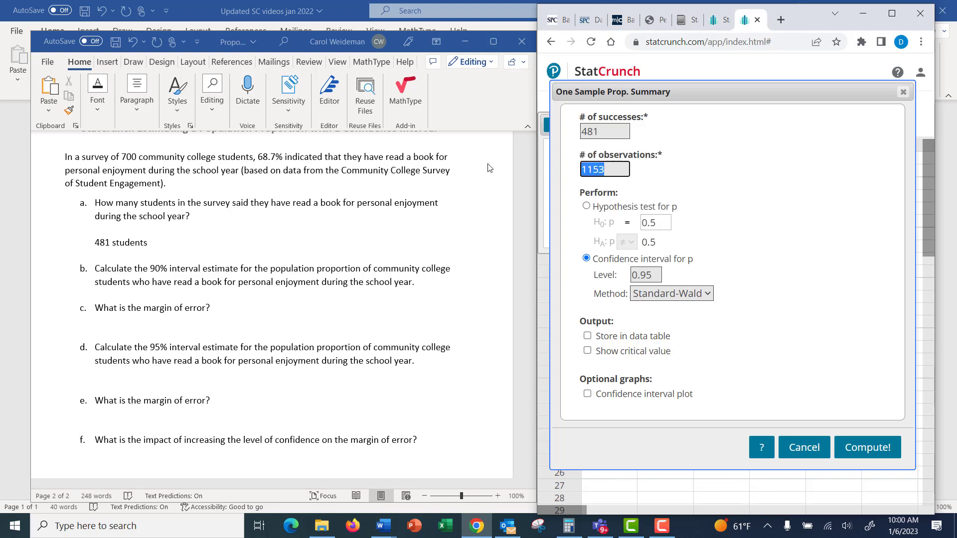
text(700)
- Set the confidence level to 0.9 and compute the interval
click(655, 275)
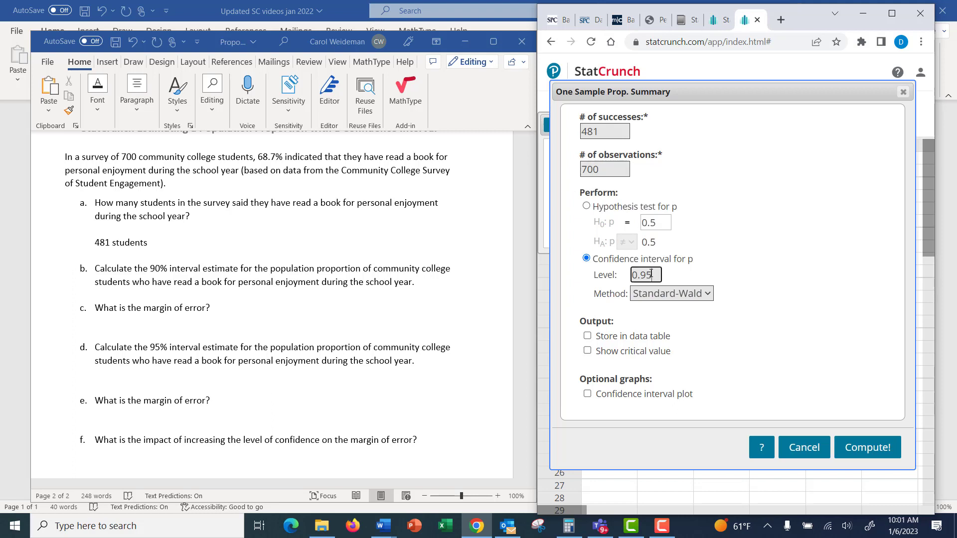
key(BackSpace)
click(862, 449)
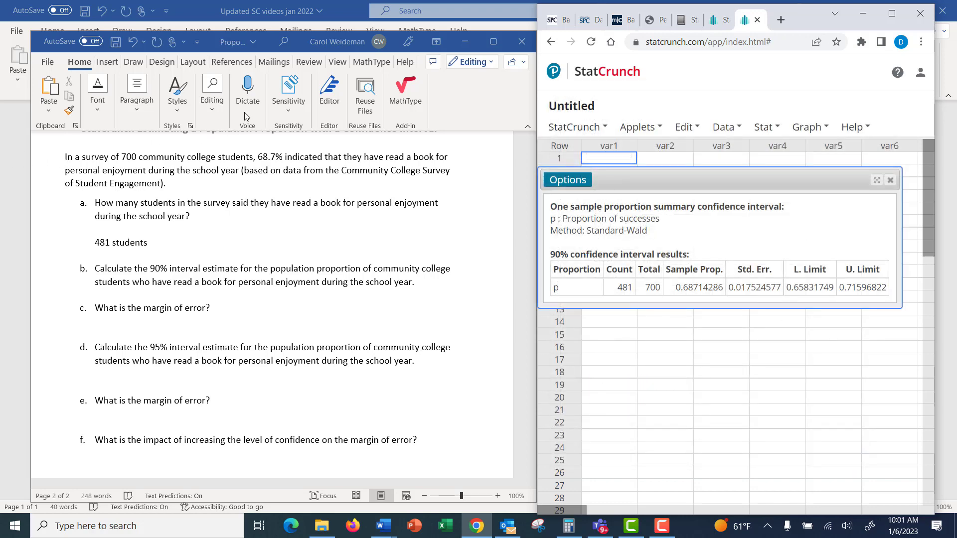
- In the Word document, add blank lines below question b and write the interval "(0.658, 0.716)" followed by "90%"
click(435, 285)
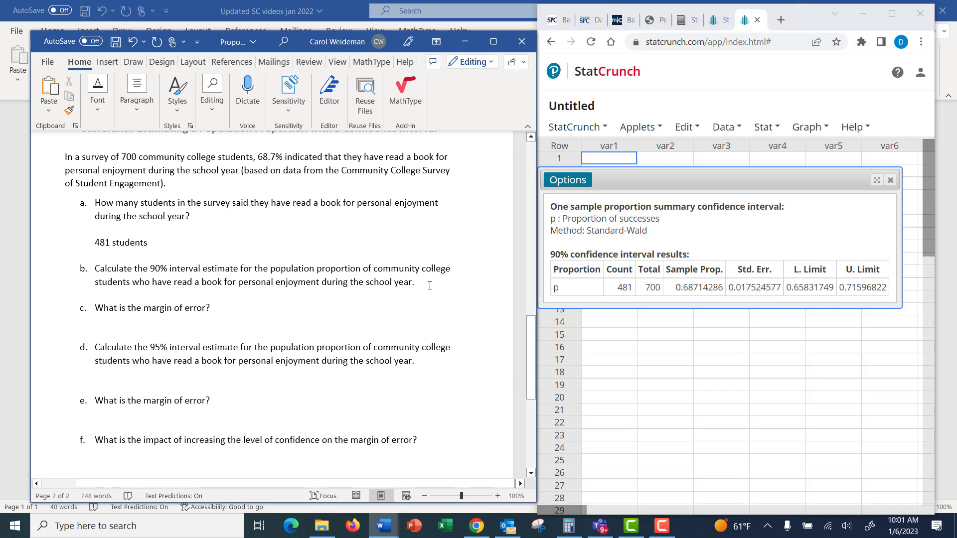
key(Return)
key(Return)
key(Return)
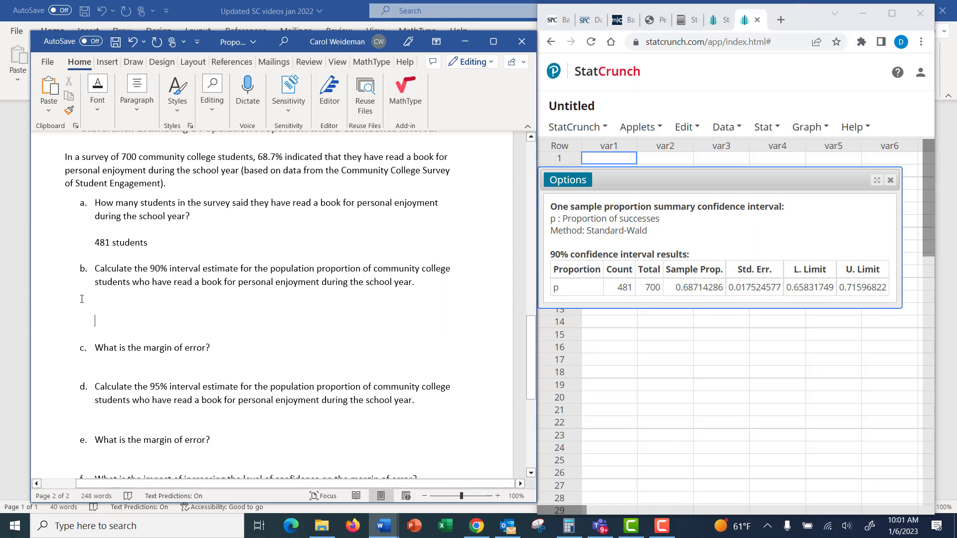
text((0,658)
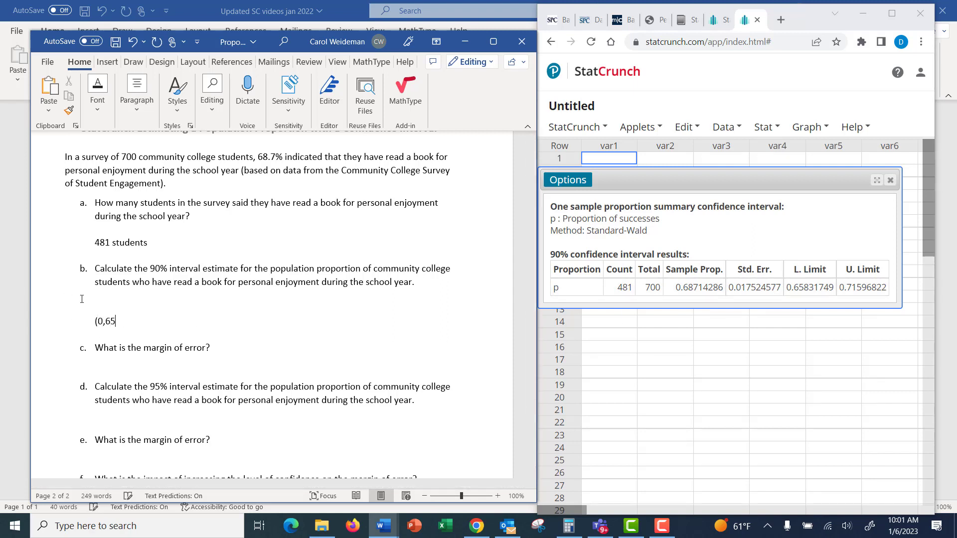
key(BackSpace)
key(BackSpace)
key(BackSpace)
key(BackSpace)
text(.658,)
text( 0.716)
text())
text(  9)
text(9%)
key(BackSpace)
key(BackSpace)
text(0%)
- Add an empty answer line below question c about the margin of error
scroll(86, 298, down, 2)
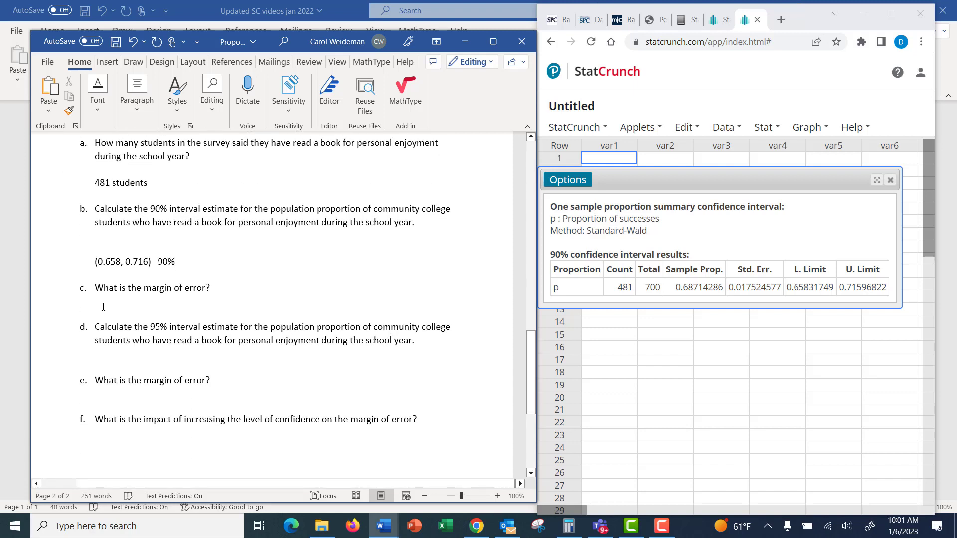
click(103, 307)
key(Return)
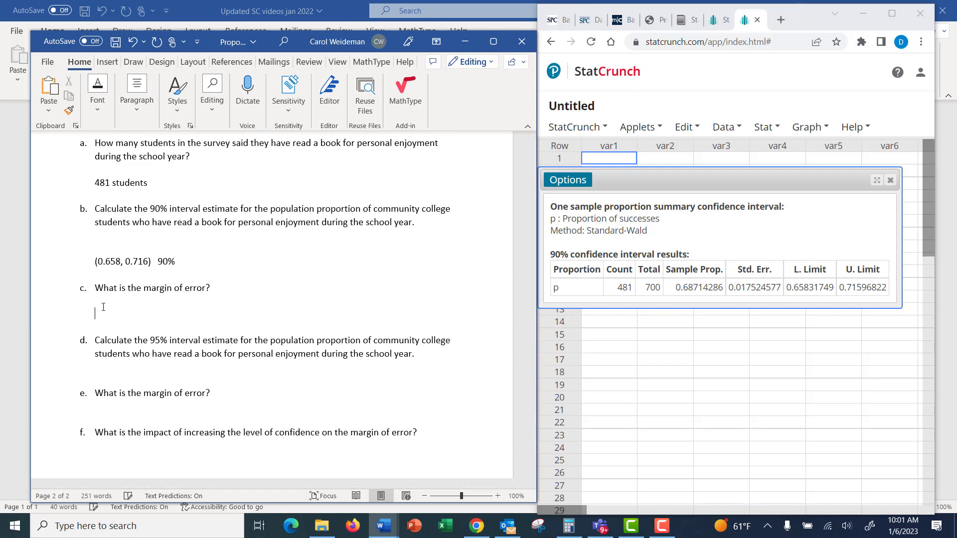
- Switch to Calculator and compute the margin of error by subtracting 0.658 from 0.716 and dividing the difference by 2
click(567, 532)
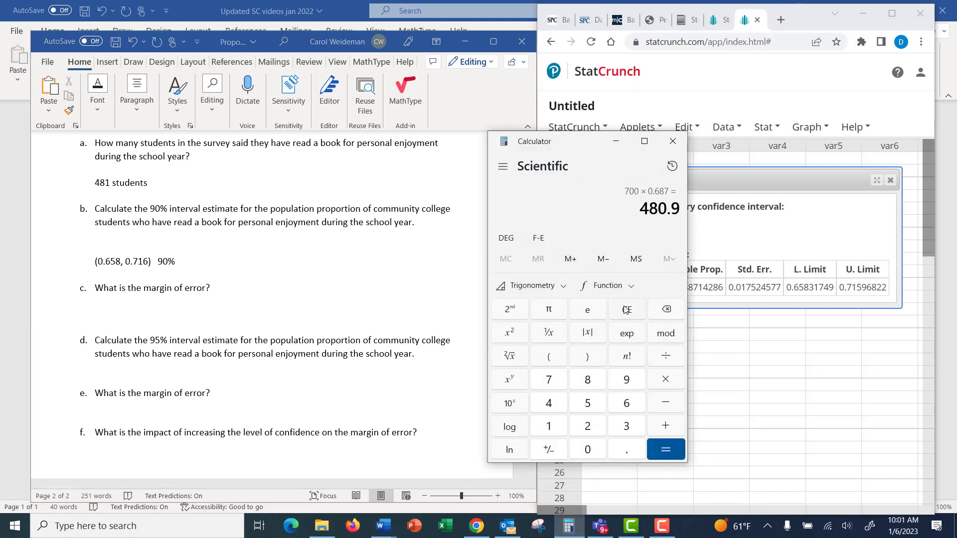
click(630, 312)
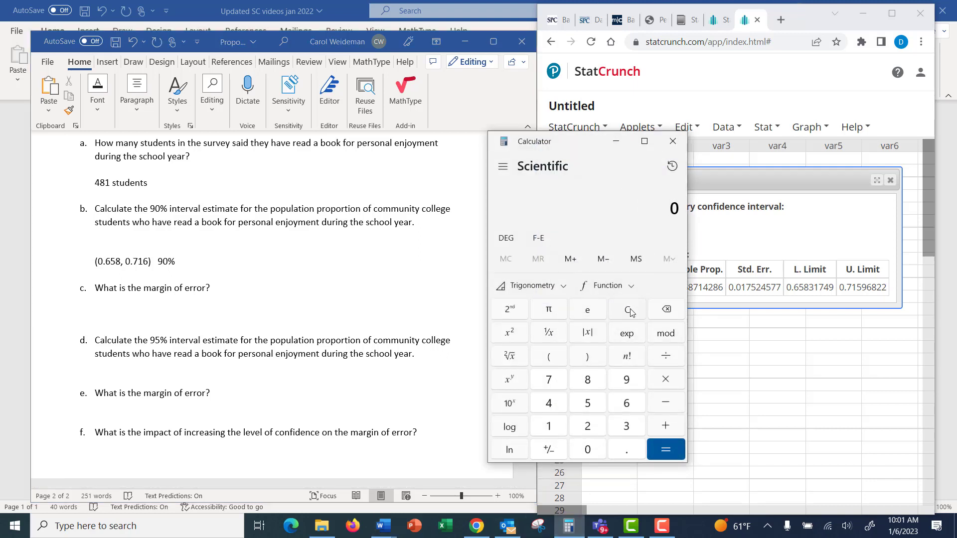
text(0.716)
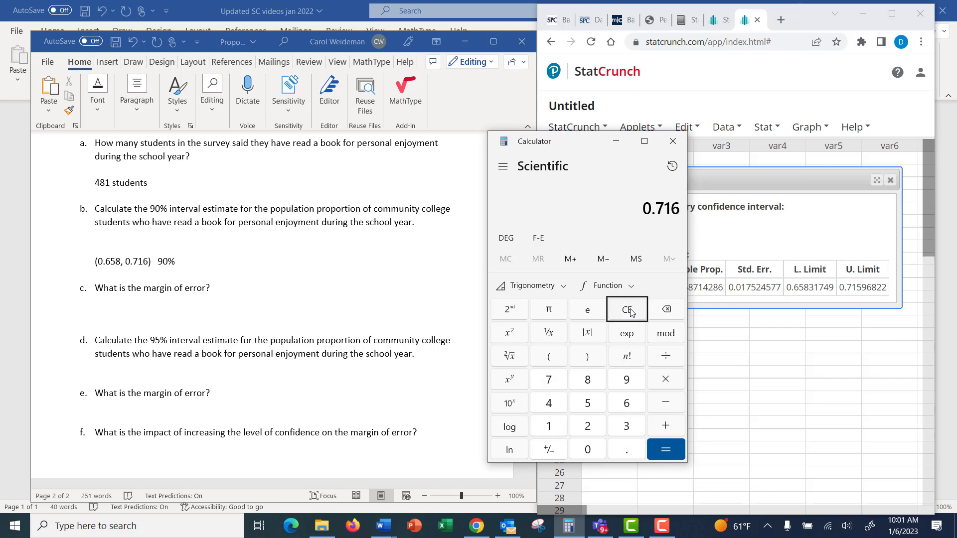
key(minus)
text(0.658)
key(Return)
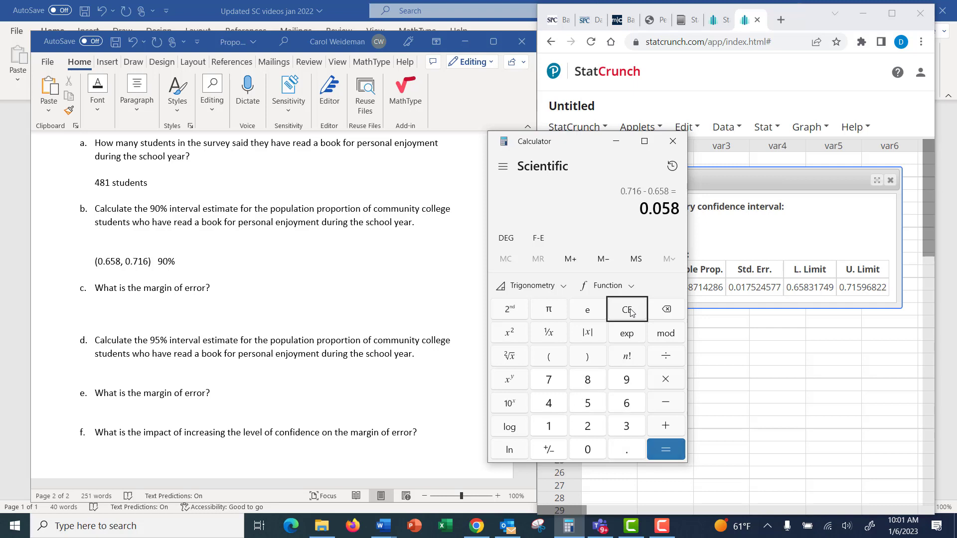
key(slash)
text(2)
key(Return)
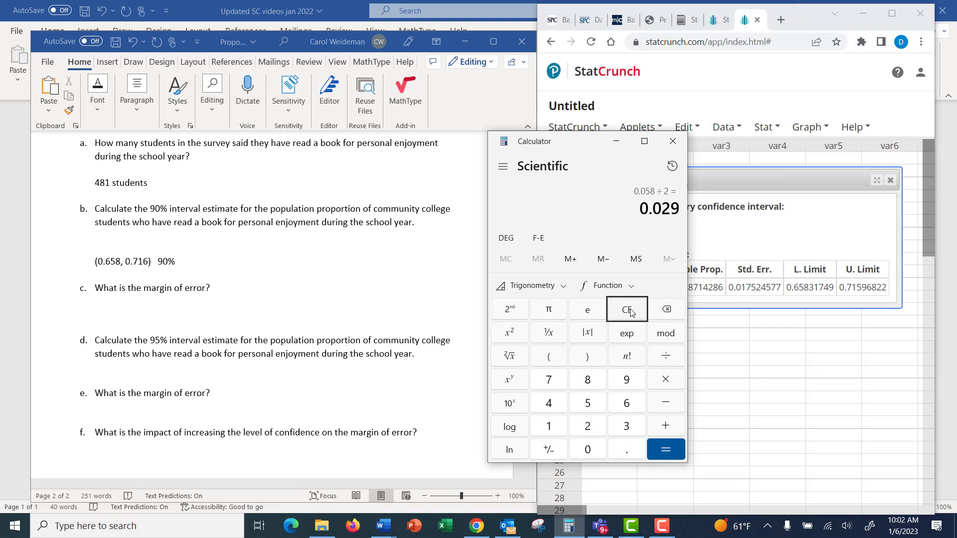
- Return to the Word document and write "ME=0.029" below question c
click(194, 311)
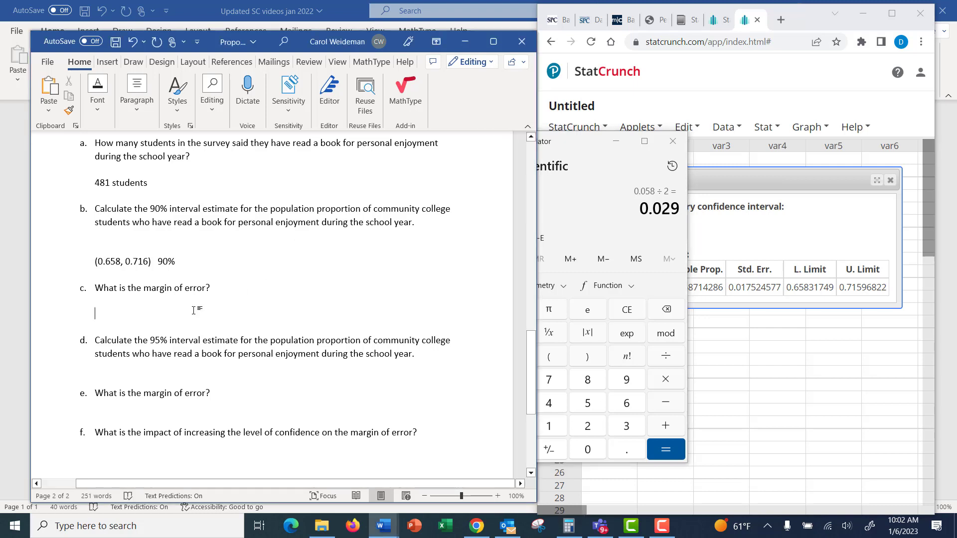
text(ME)
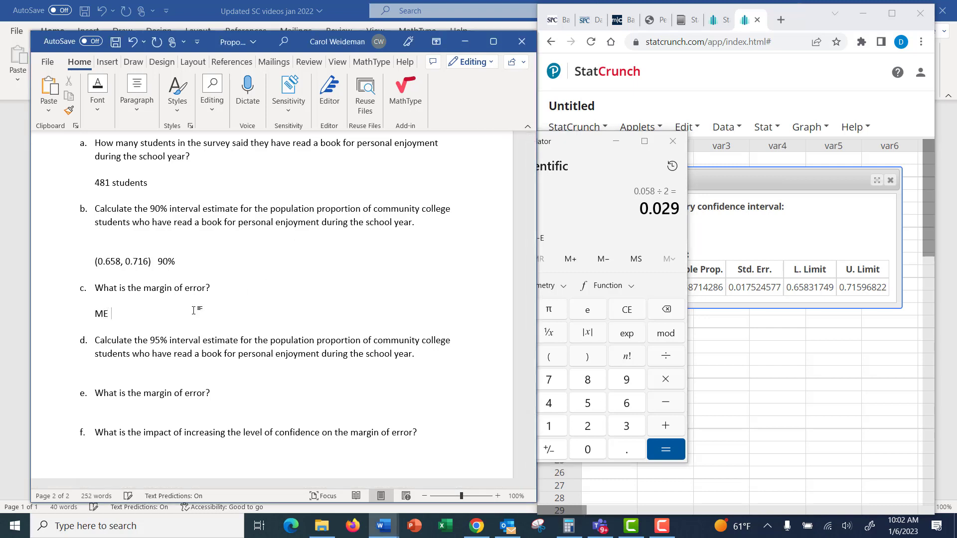
text(-=0.029)
- Minimize Calculator and switch to the 90% confidence interval result in StatCrunch
scroll(193, 311, down, 2)
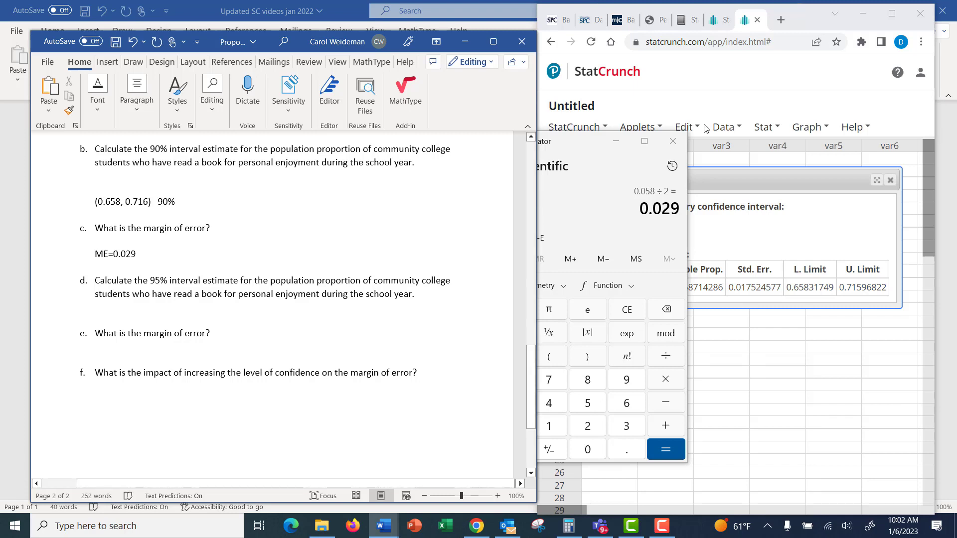
click(622, 131)
click(617, 137)
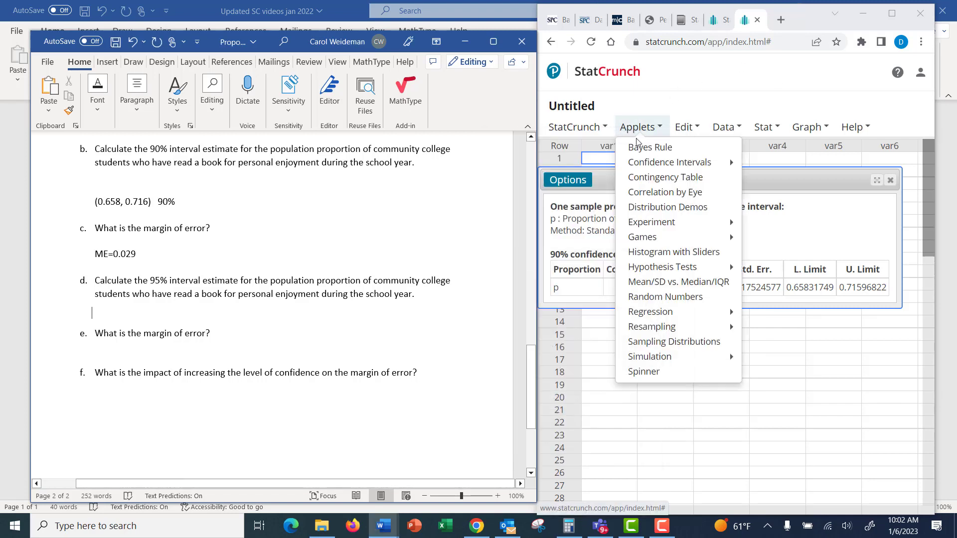
click(826, 222)
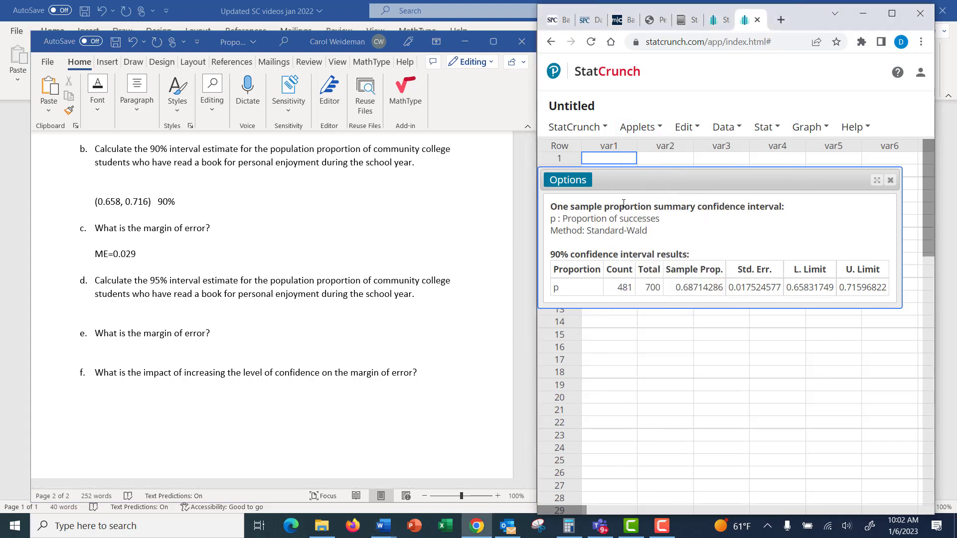
- Recompute the one-sample proportion confidence interval at a 0.95 level and move the result window slightly higher
click(572, 183)
click(565, 197)
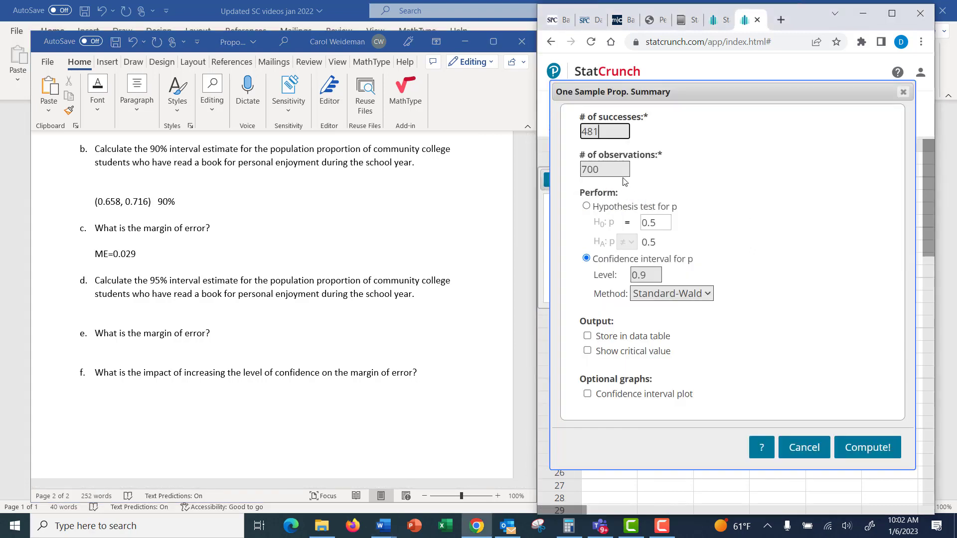
click(657, 272)
text(5)
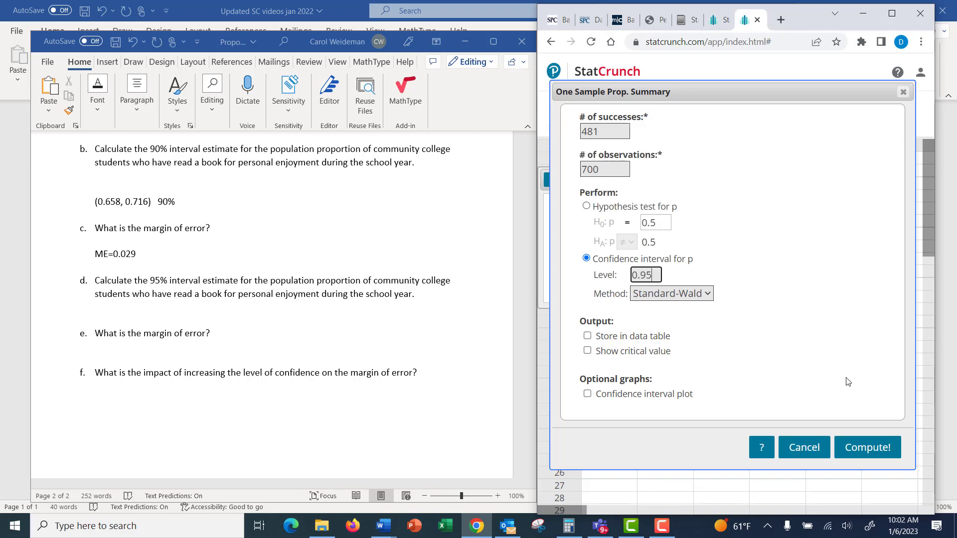
click(859, 442)
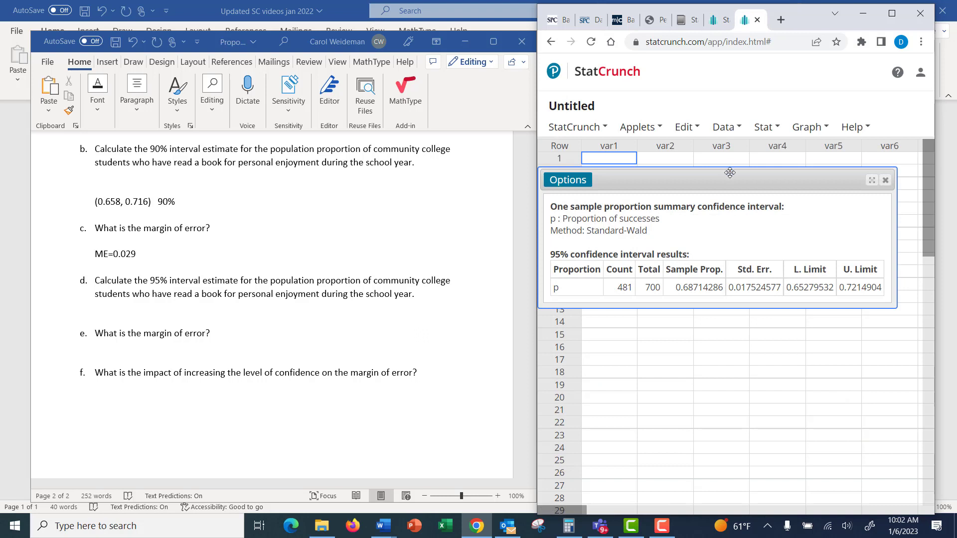
drag(729, 175, 729, 149)
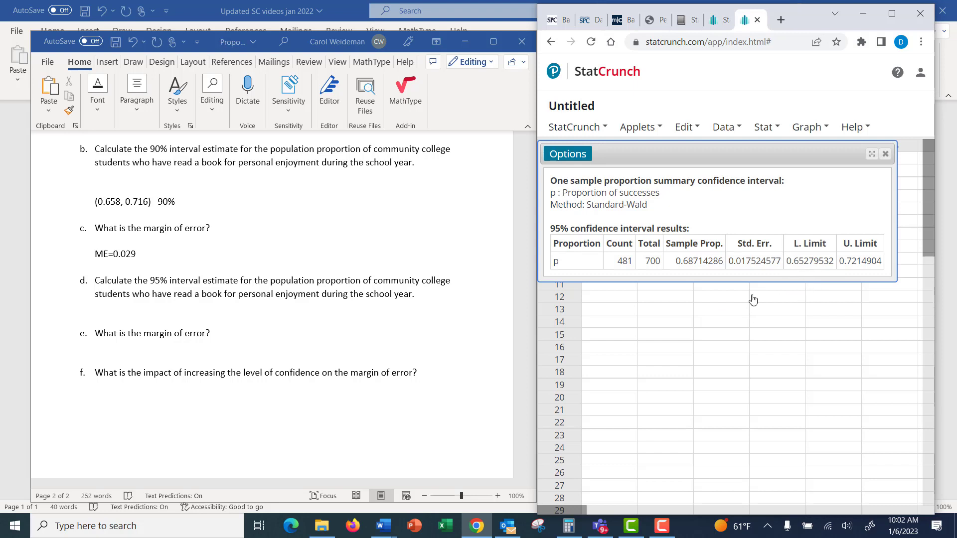
- Switch to the Word document and write "(0.653, 0.721) 95%" below question d
click(103, 313)
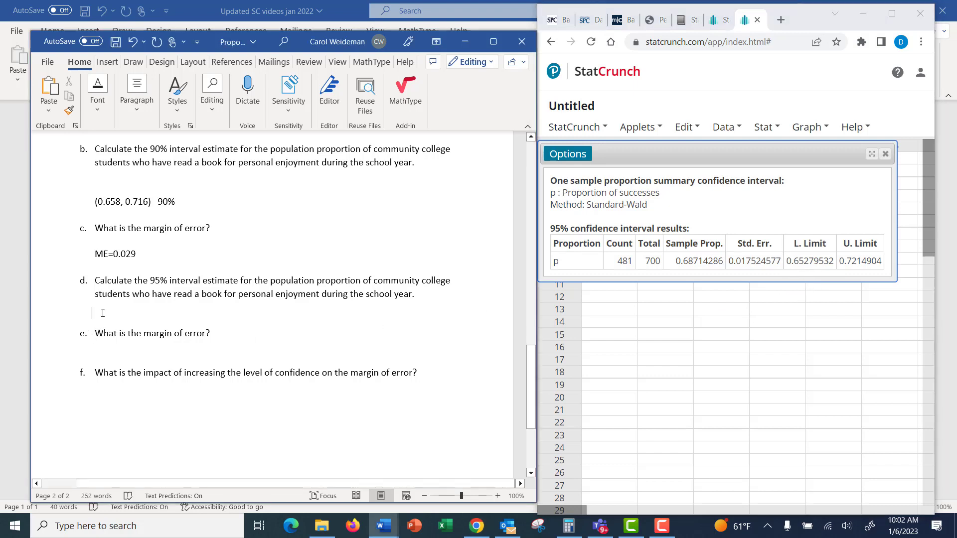
text((0.)
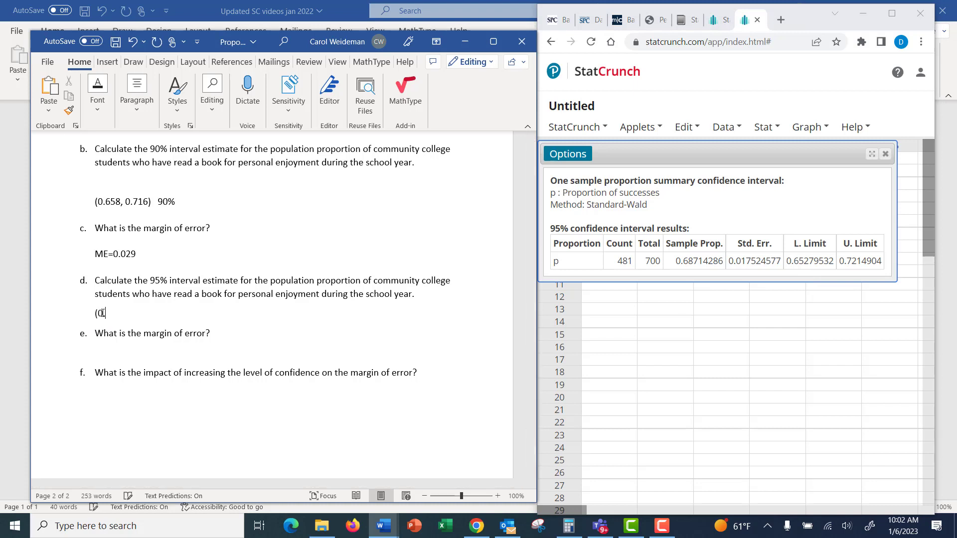
text(653, 0)
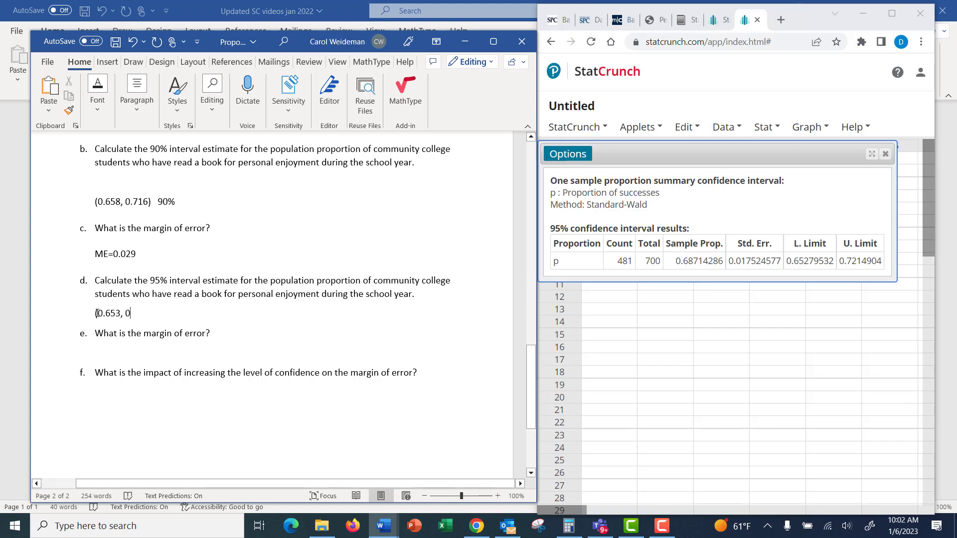
text(.721))
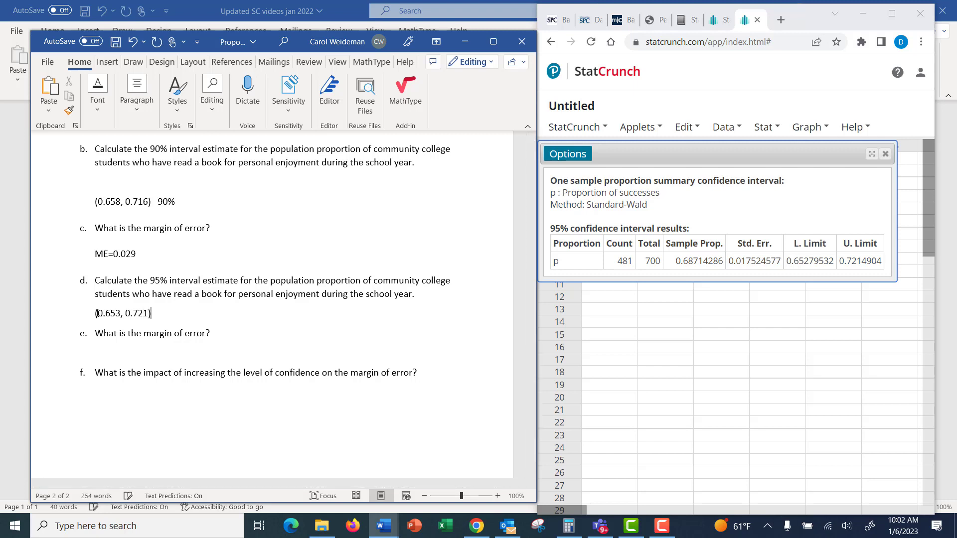
text(  95%)
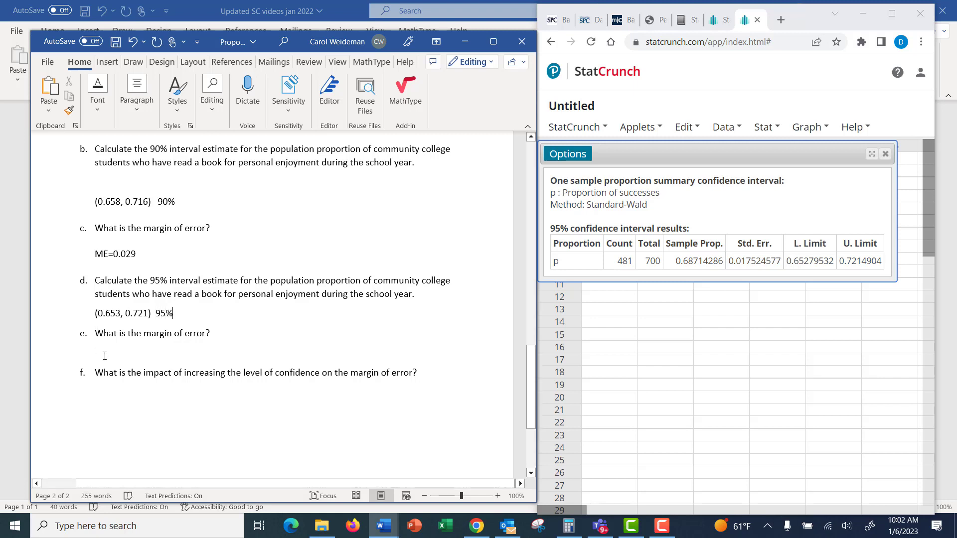
- Begin the margin of error answer below question e with "ME ="
click(103, 353)
text(ME =)
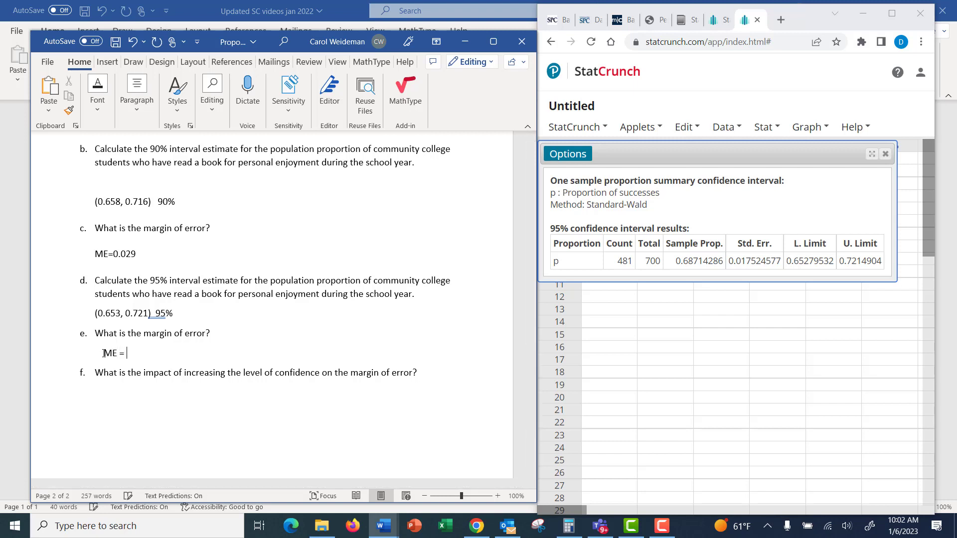
- Switch to Calculator and compute the margin of error by subtracting 0.653 from 0.721 and dividing the difference by 2
click(569, 525)
click(627, 312)
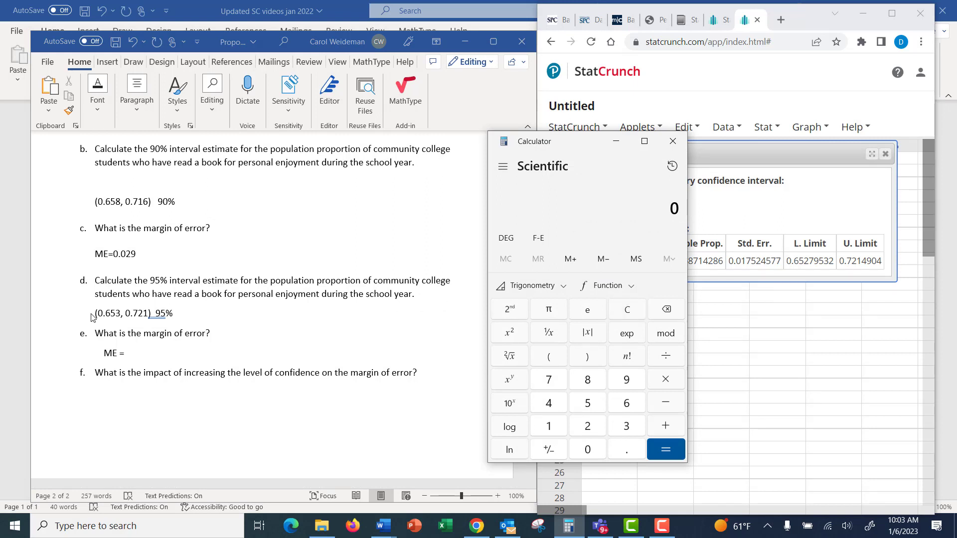
text(.7)
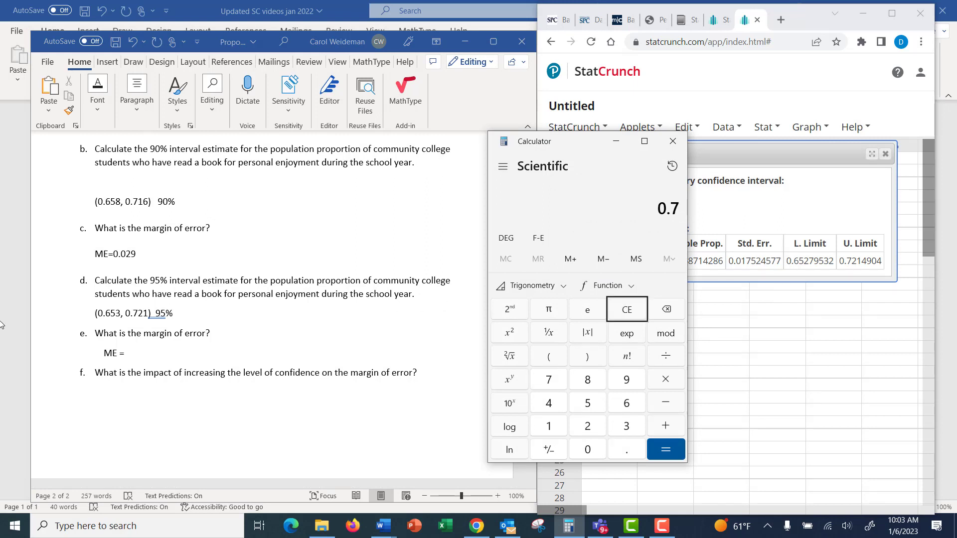
text(21)
key(minus)
text(.653)
key(Return)
key(slash)
text(2)
key(Return)
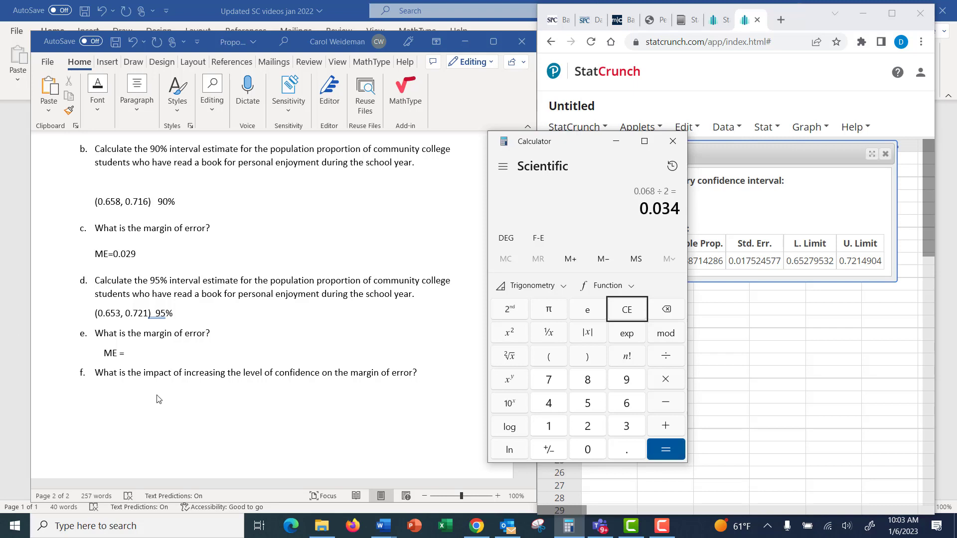
- Return to the Word document, complete the answer below question e as "ME = 0.034", and minimize Calculator
click(141, 354)
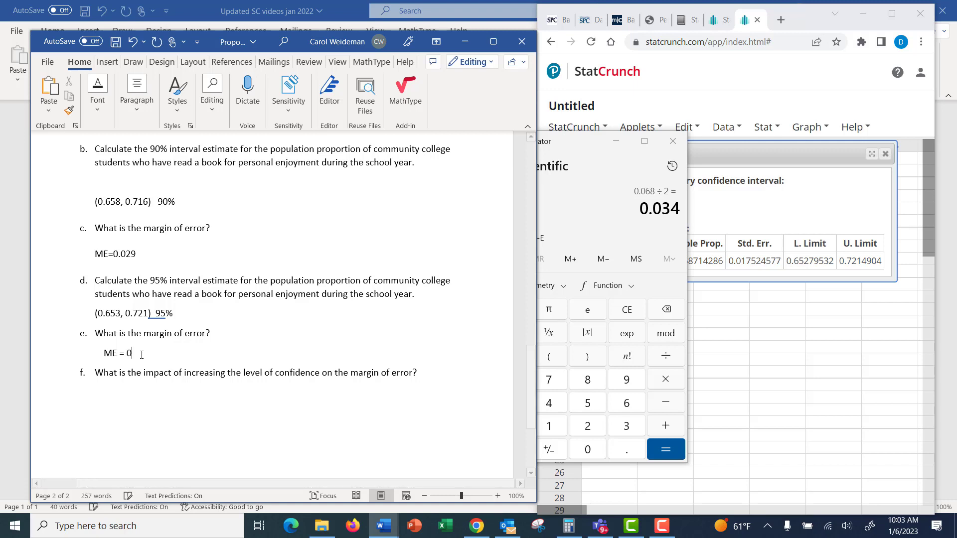
text(0.034)
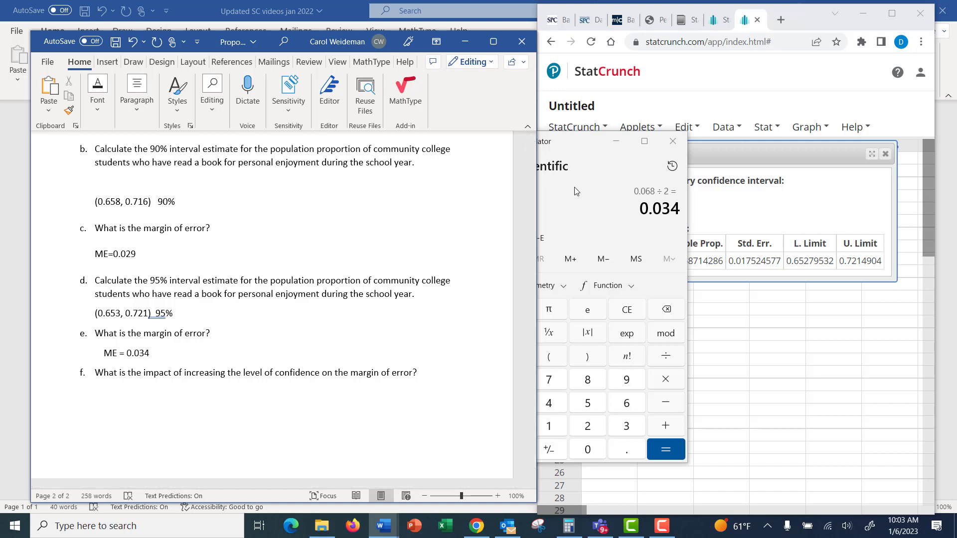
click(613, 143)
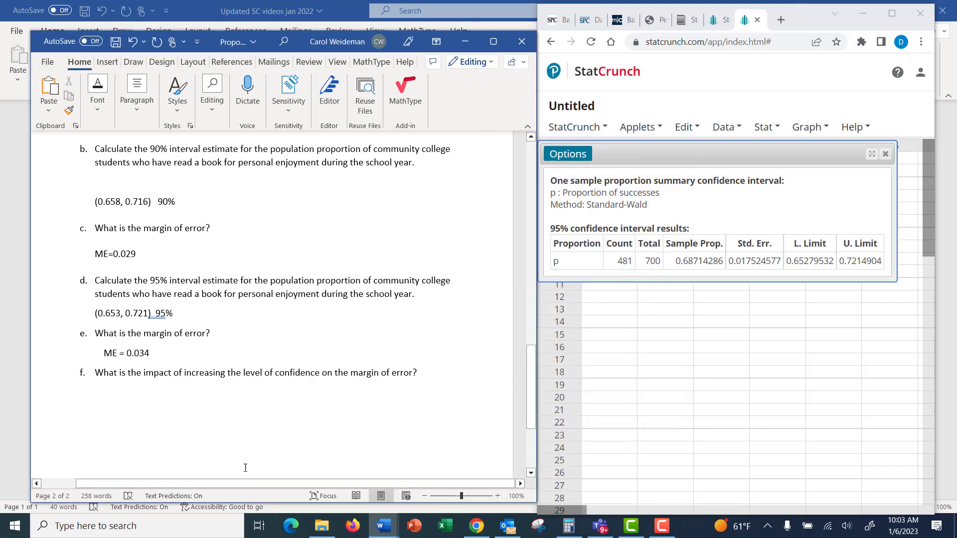